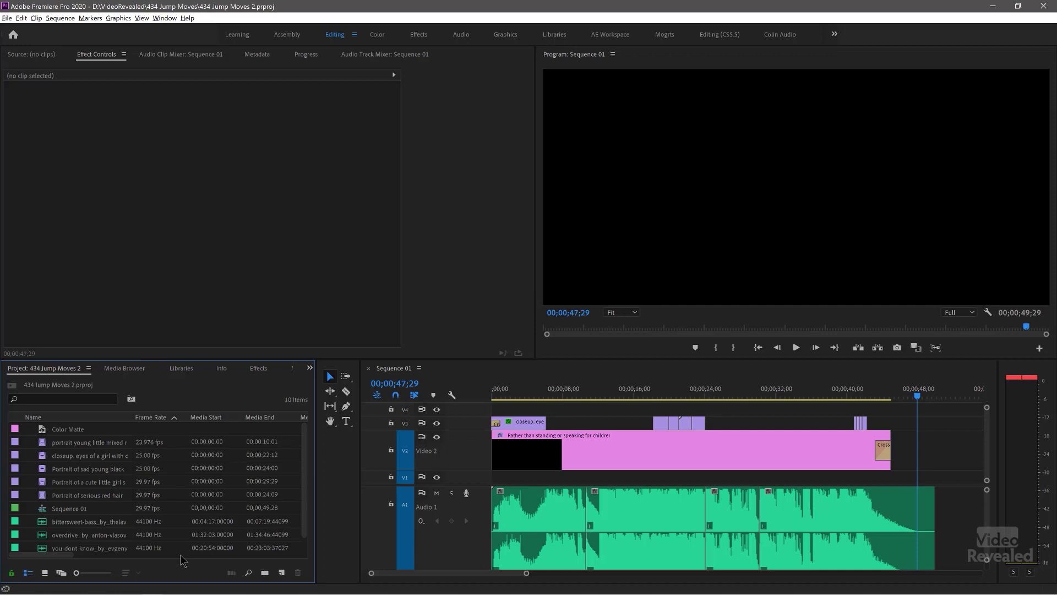
# Step: Create a new sequence from the Digital SLR 1080p preset DSLR 1080p30, keeping the suggested sequence name
pyautogui.click(282, 573)
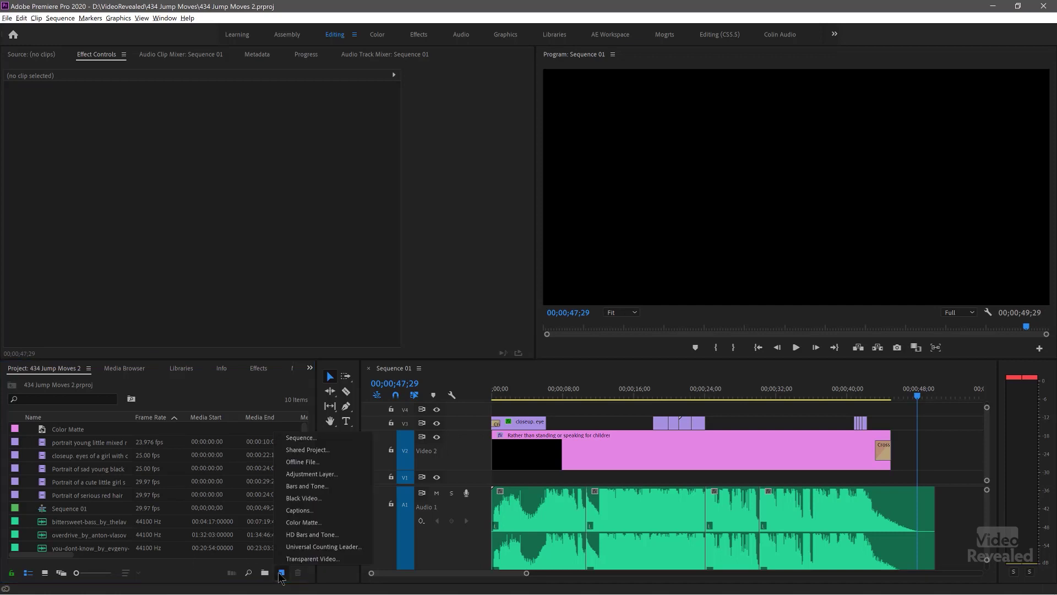
pyautogui.click(312, 438)
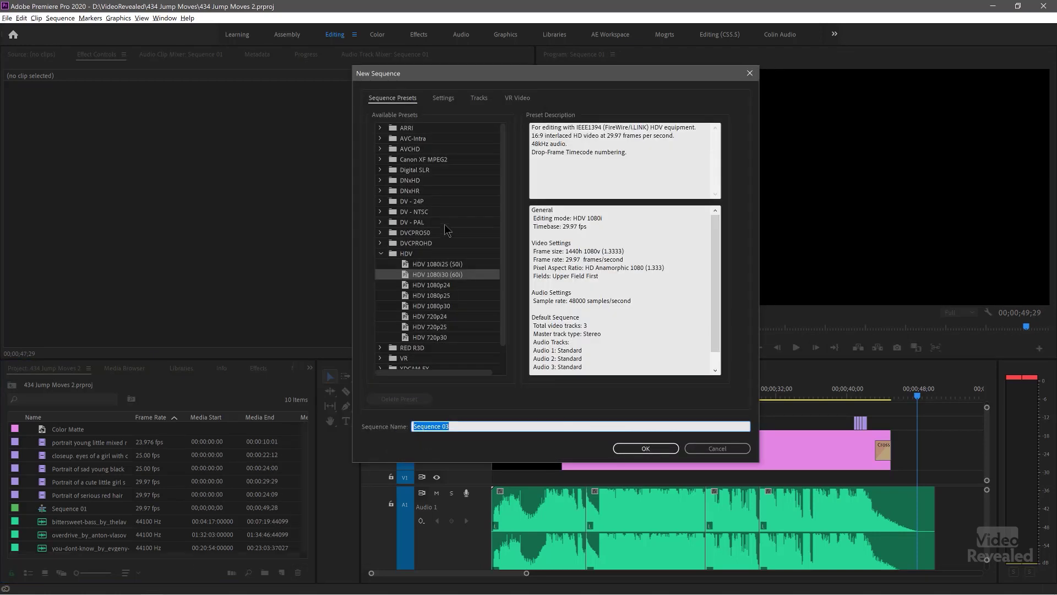
pyautogui.click(381, 171)
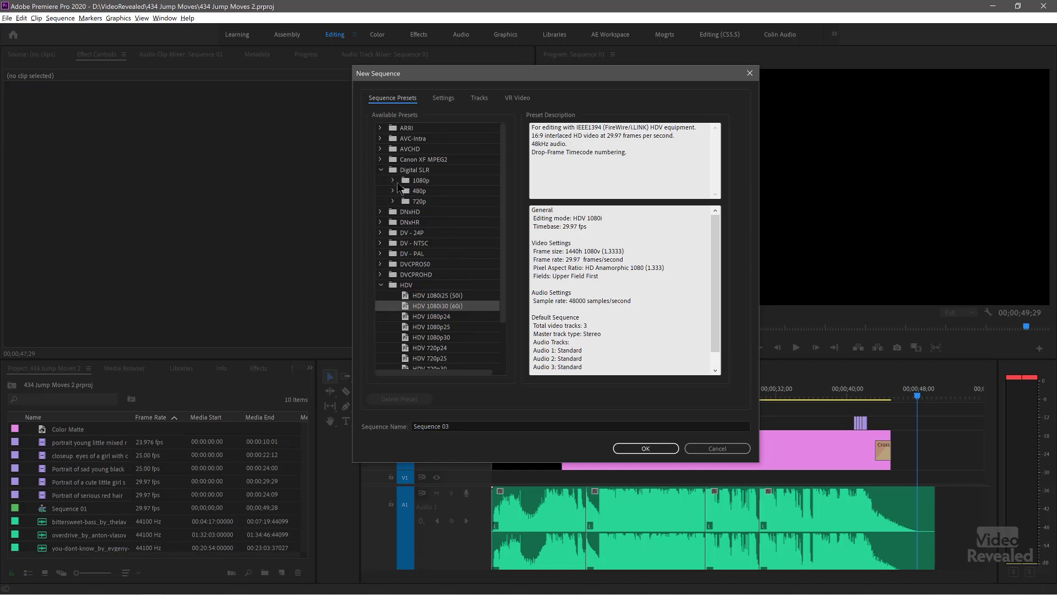
pyautogui.click(393, 180)
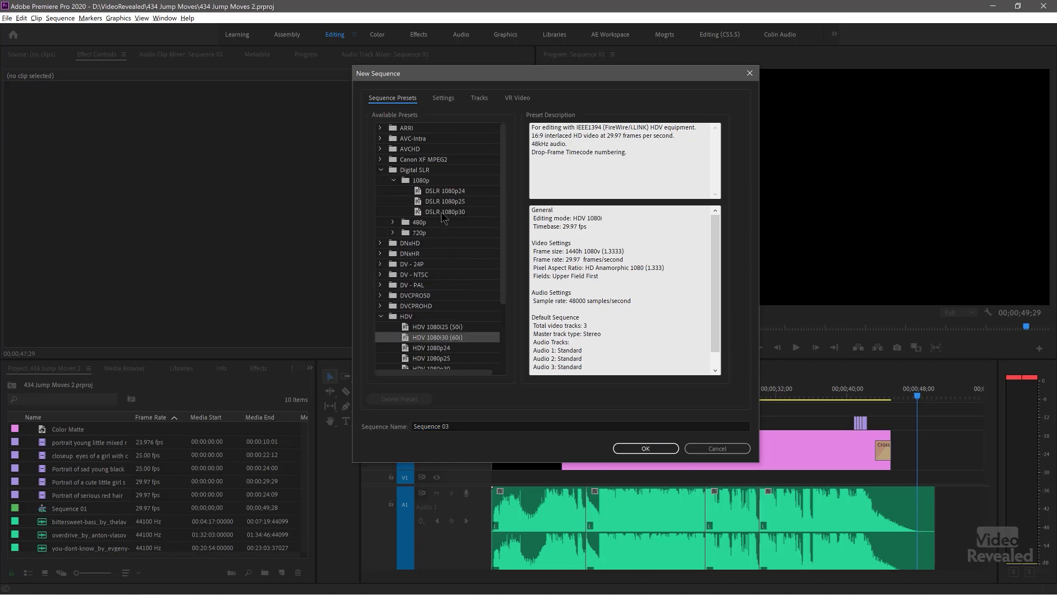
pyautogui.click(458, 214)
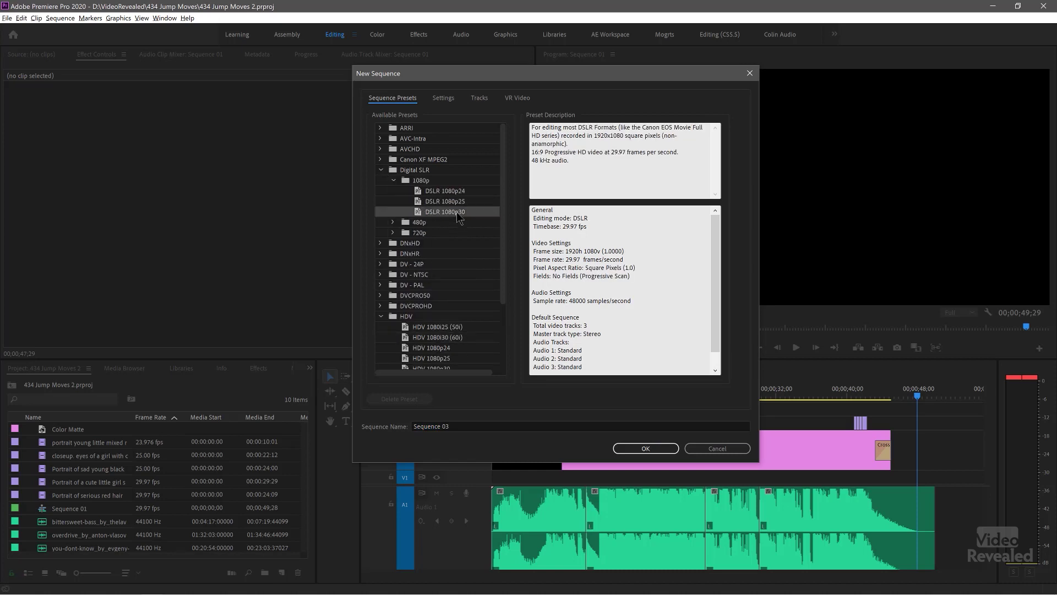
pyautogui.click(649, 446)
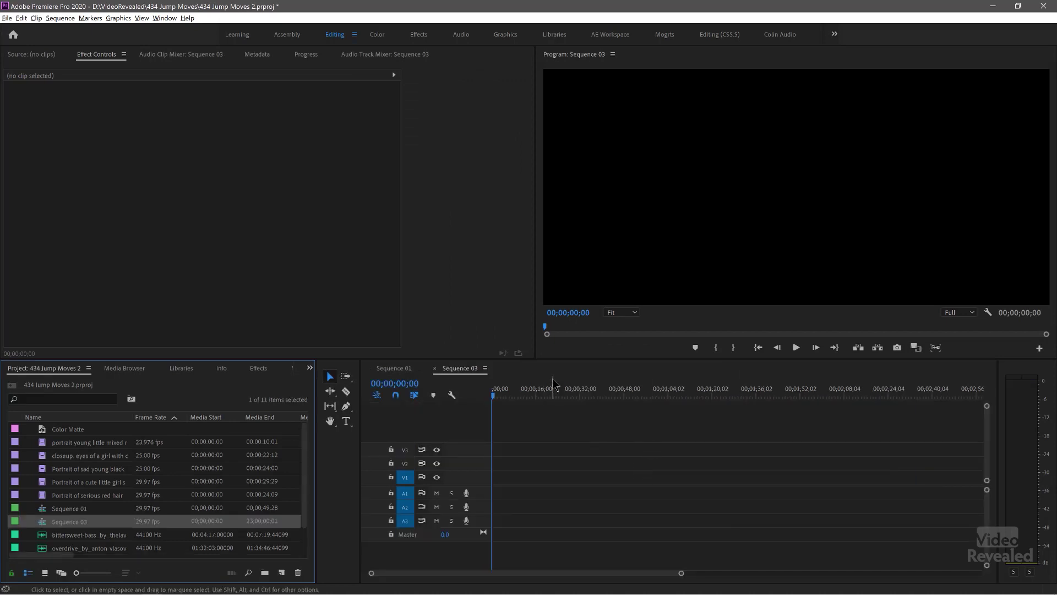
# Step: Switch to the Graphics workspace with graphic editing shown and add the text "hey" near the middle of the frame
pyautogui.click(506, 37)
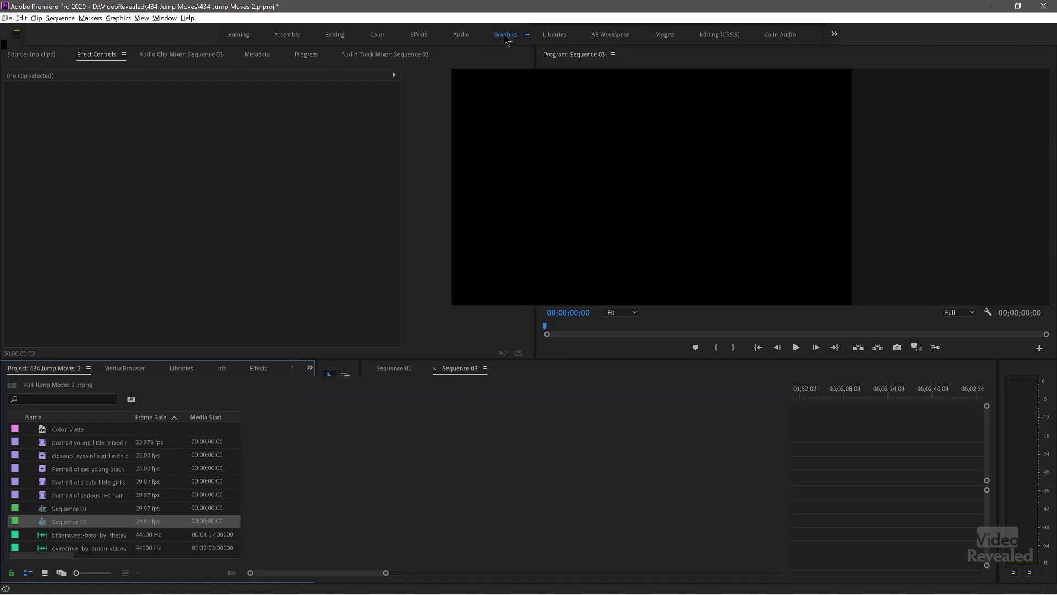
pyautogui.click(907, 75)
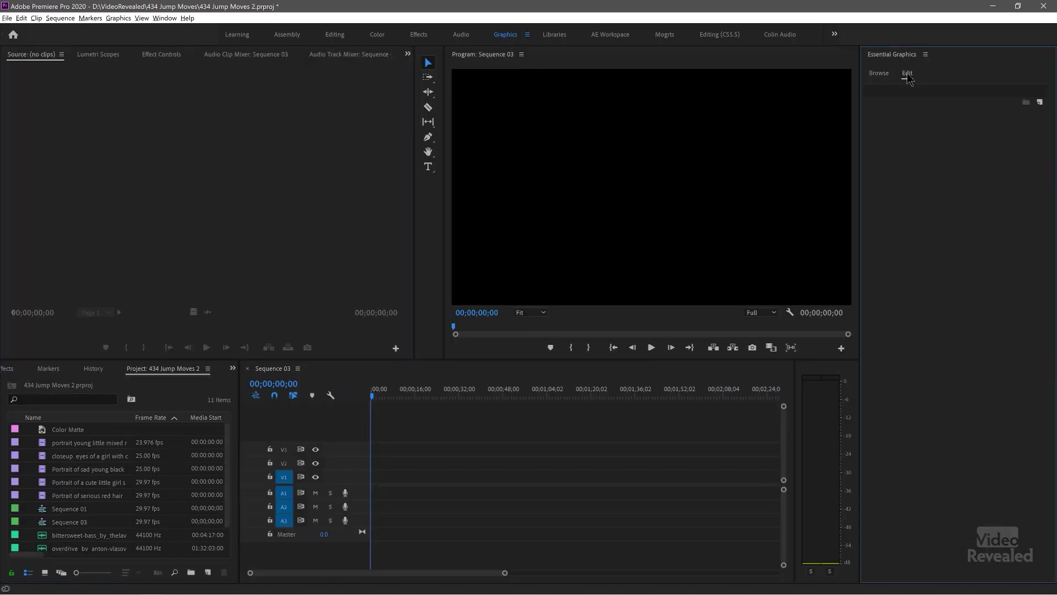
pyautogui.click(429, 167)
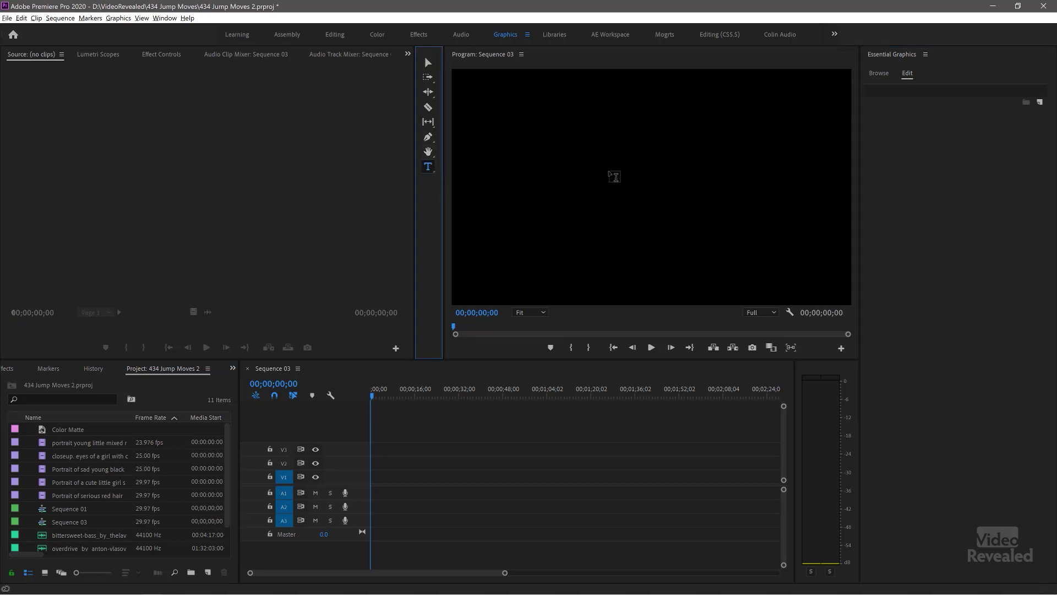
pyautogui.click(620, 192)
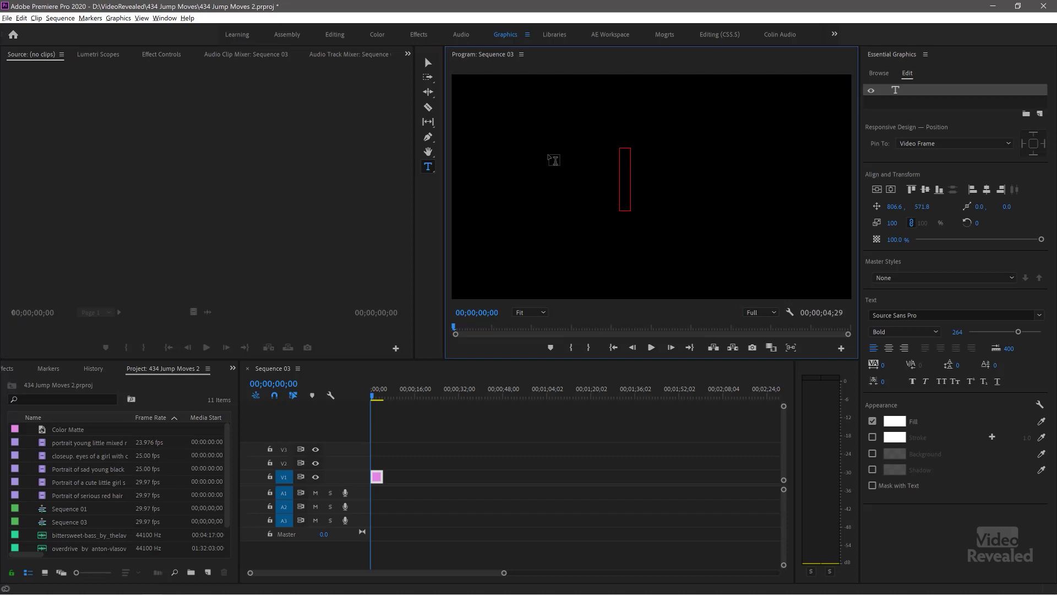
pyautogui.write('hey')
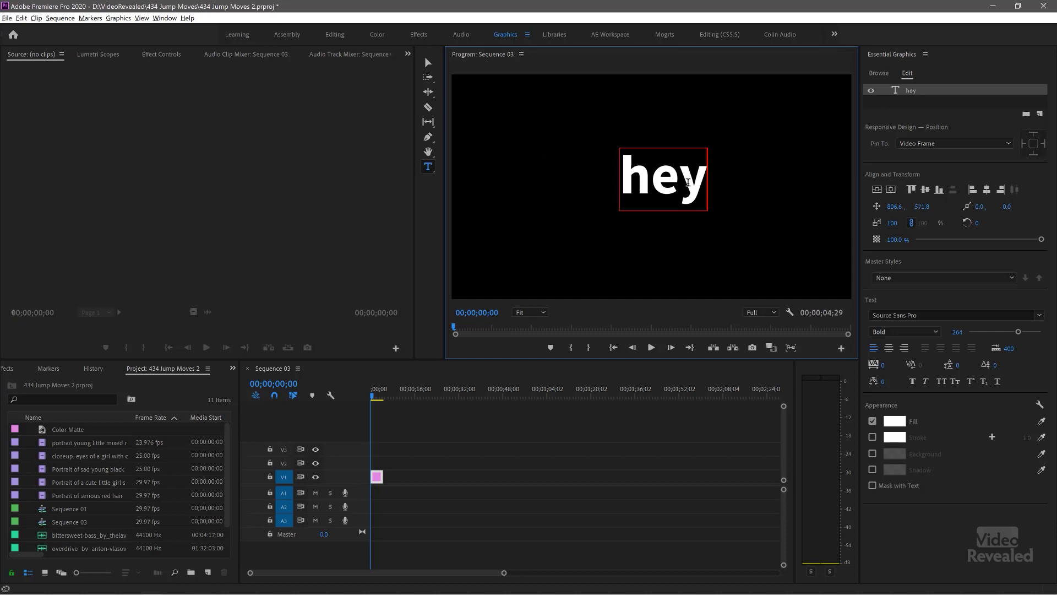
# Step: Center-align the "hey" text and center it vertically and horizontally in the video frame
pyautogui.click(888, 347)
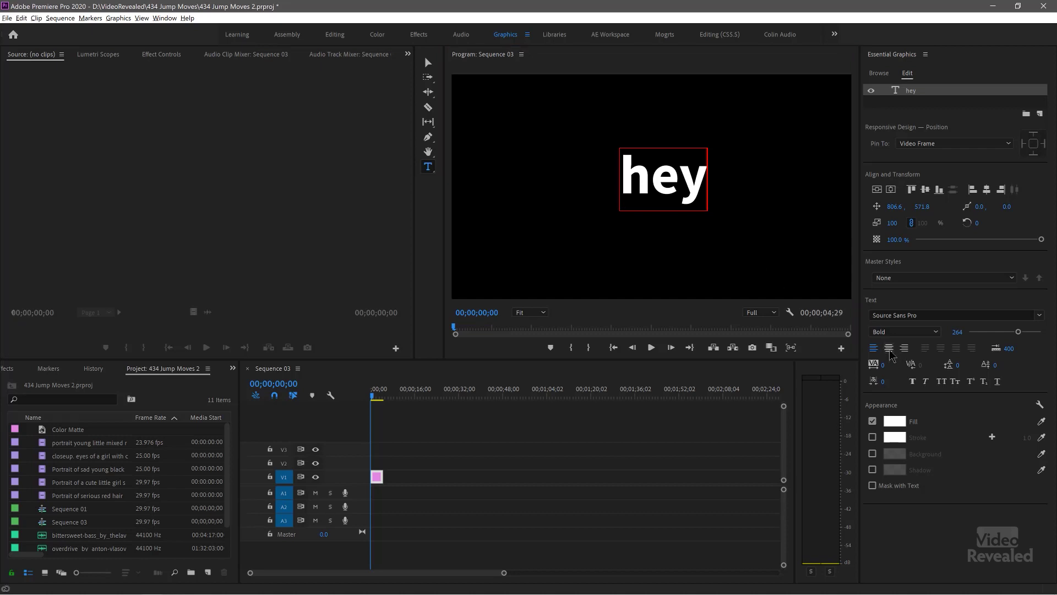
pyautogui.click(428, 62)
pyautogui.click(615, 185)
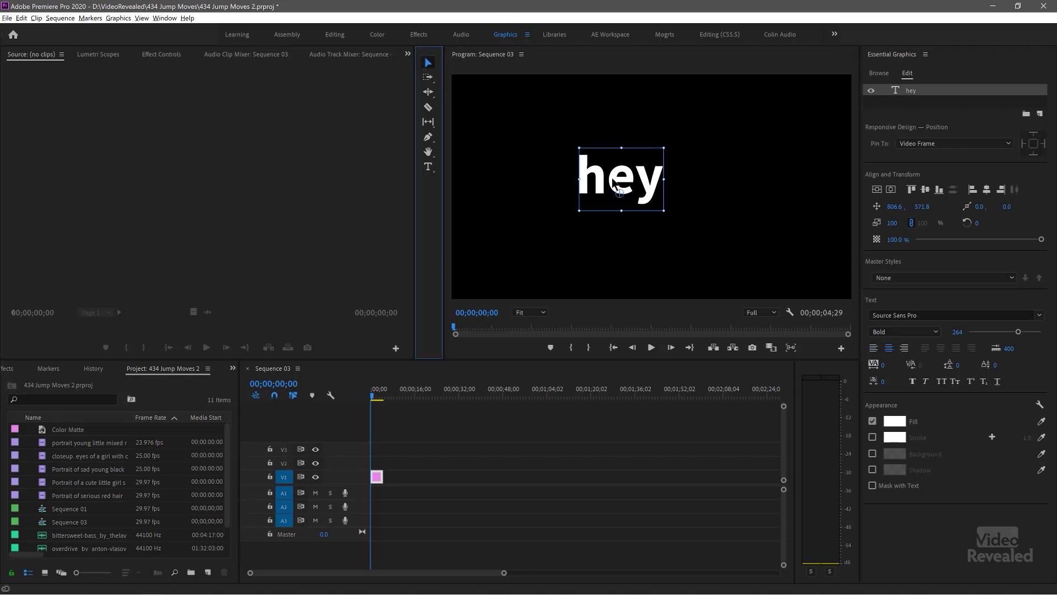
pyautogui.click(877, 190)
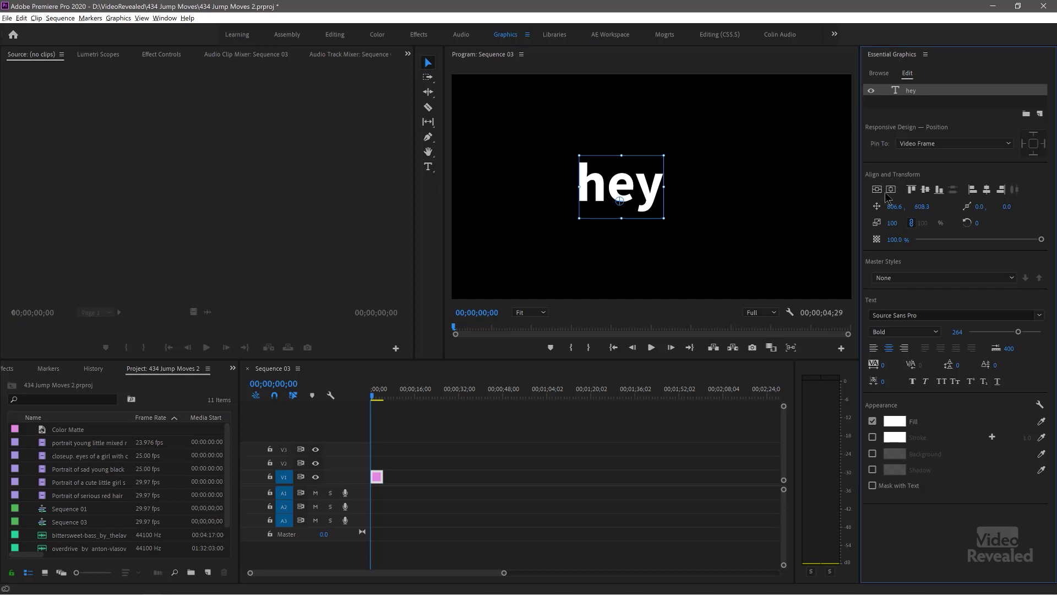
pyautogui.click(889, 192)
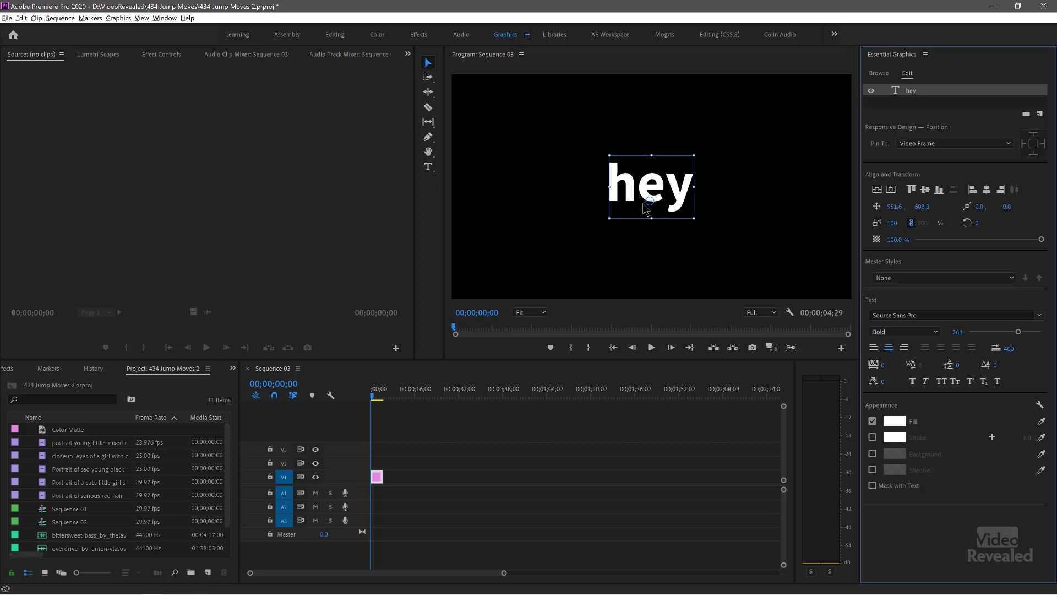
pyautogui.press('\\')
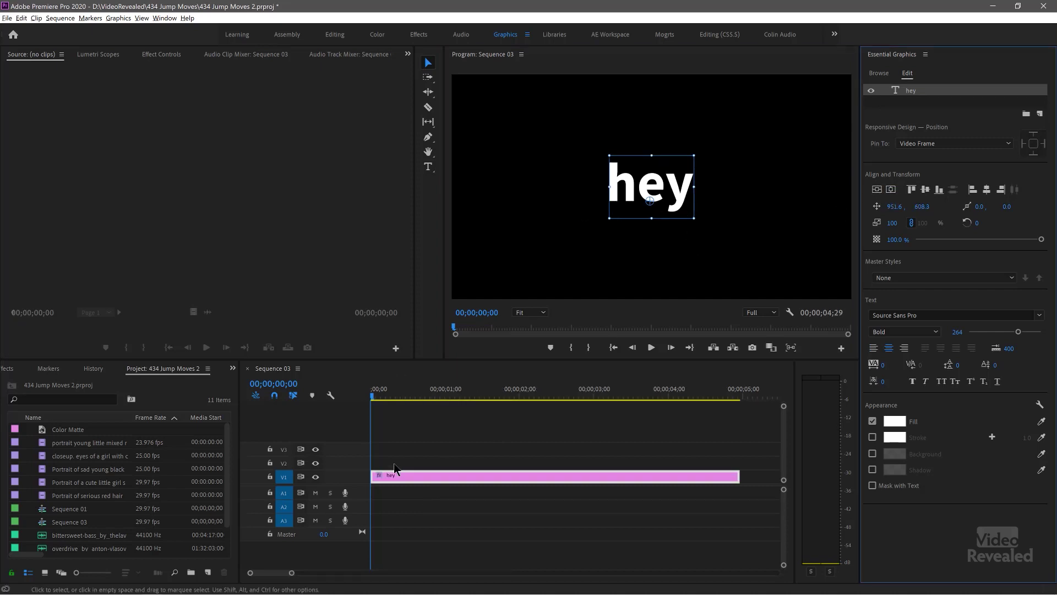
pyautogui.click(498, 395)
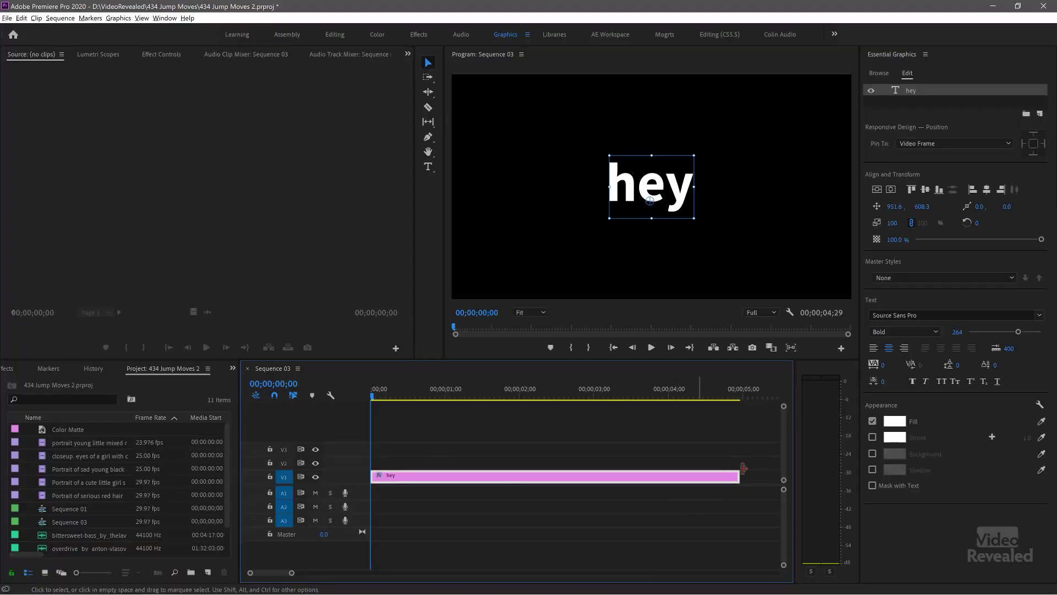
pyautogui.moveTo(734, 476); pyautogui.dragTo(736, 478)
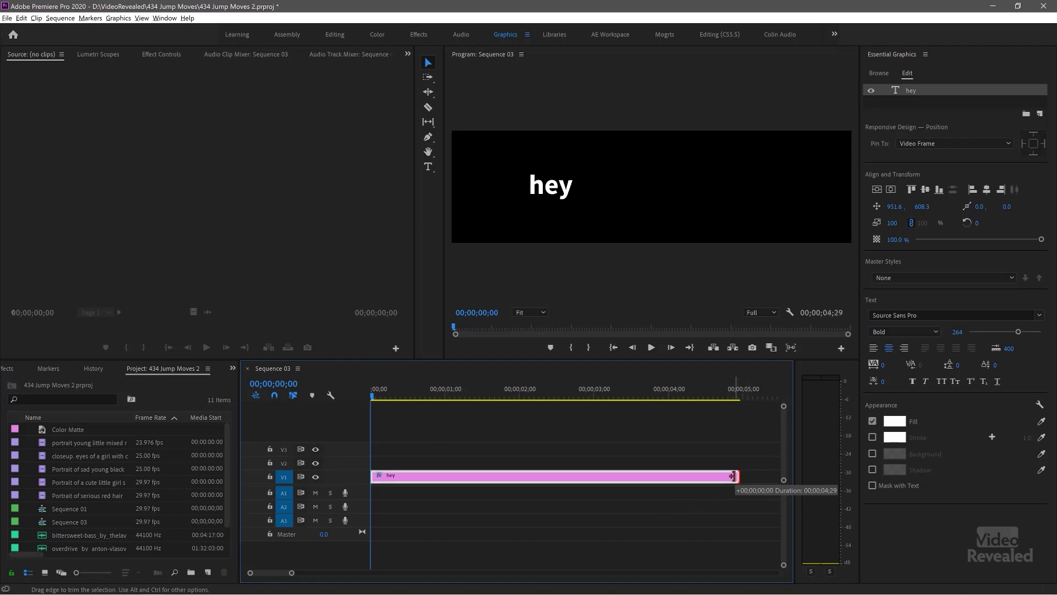
# Step: Show the effect controls of the "hey" graphic, collapse its Motion and Opacity effects, and select its text layer
pyautogui.click(404, 476)
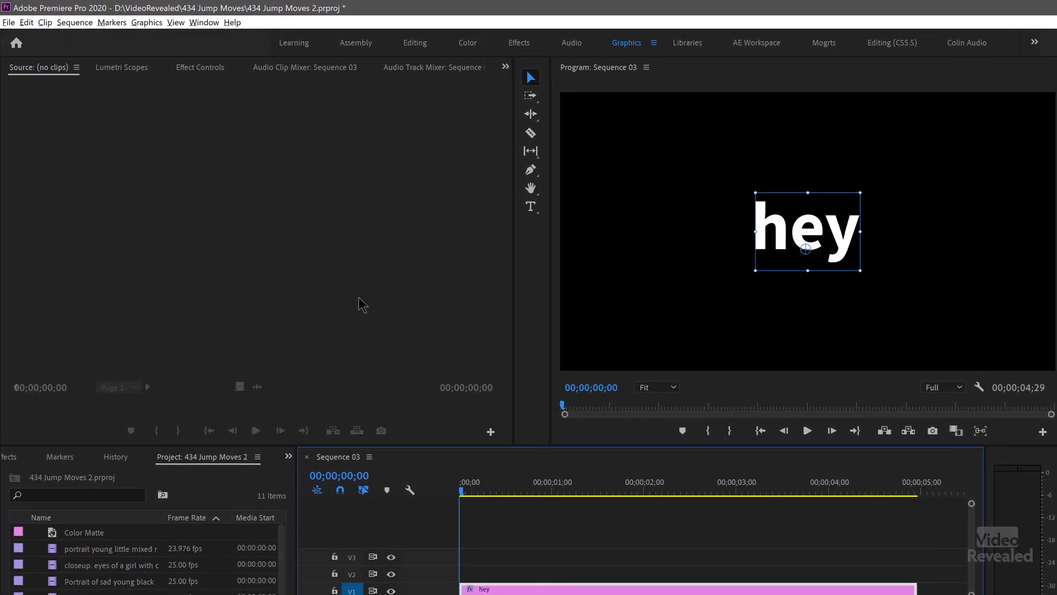
pyautogui.click(199, 69)
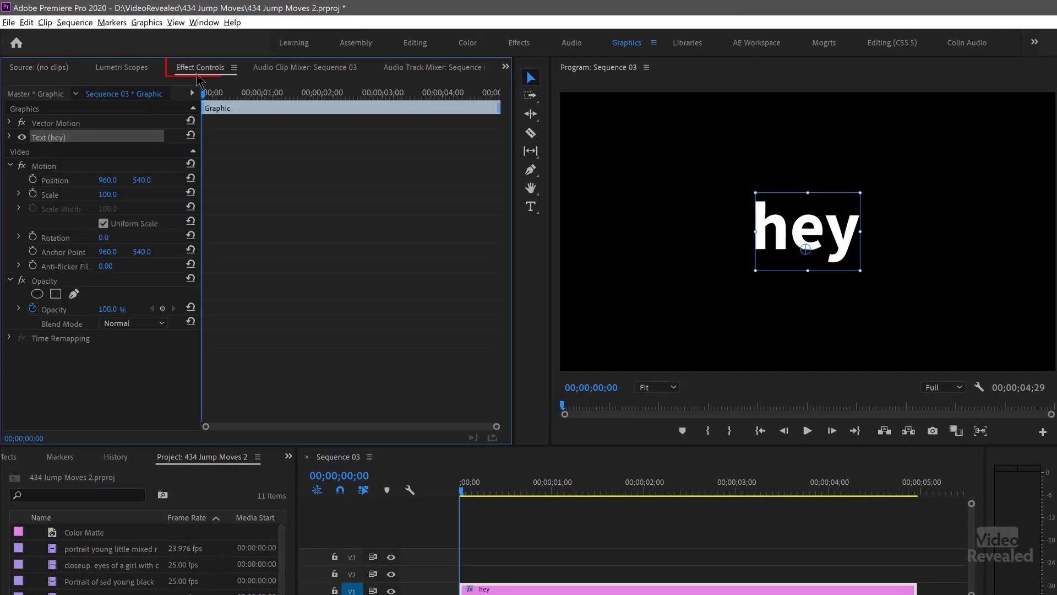
pyautogui.click(10, 165)
pyautogui.click(12, 181)
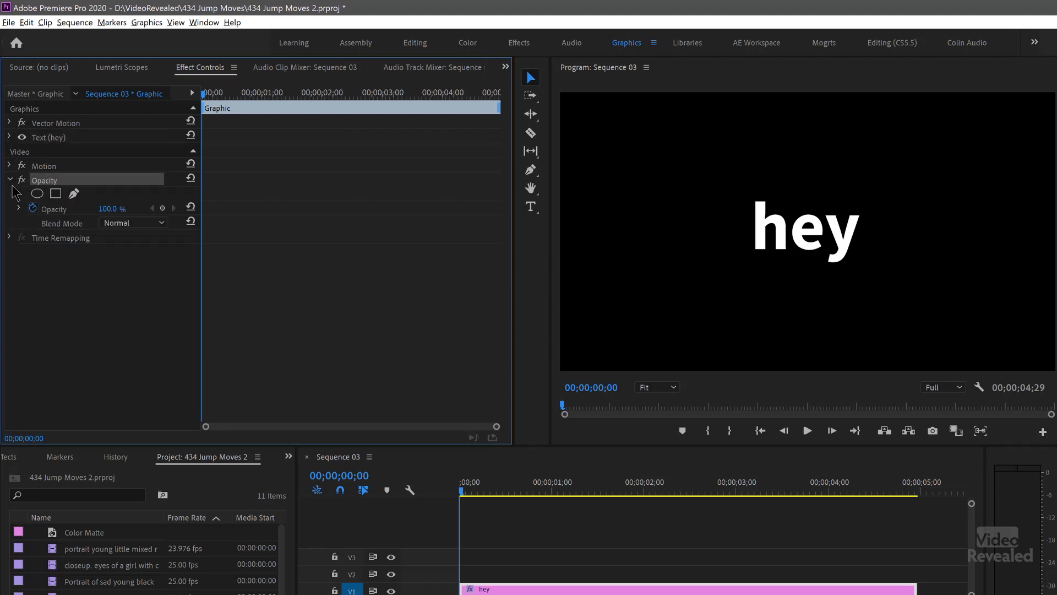
pyautogui.click(10, 180)
pyautogui.click(56, 139)
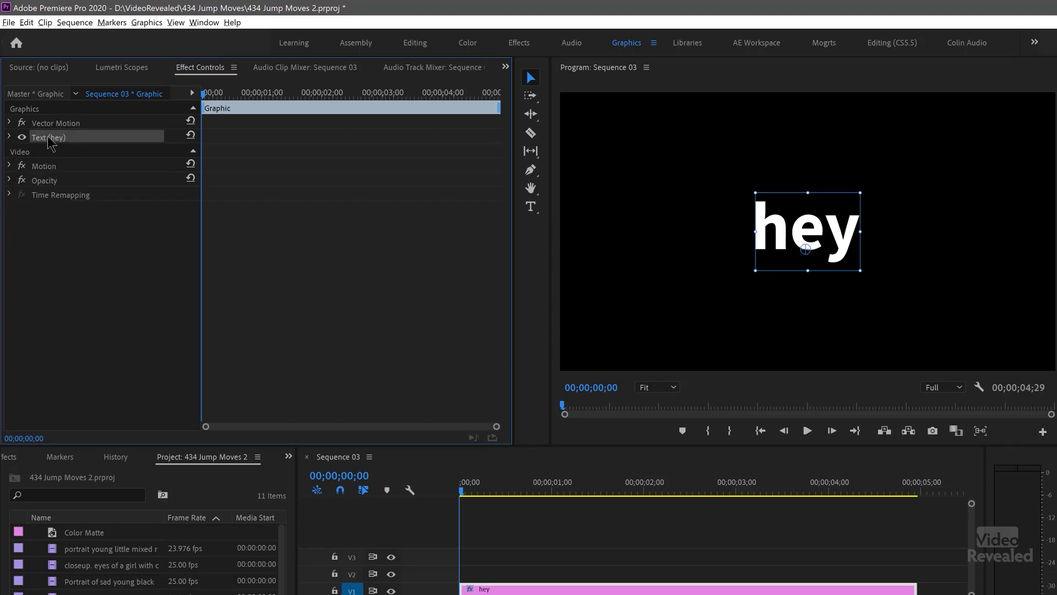
# Step: Expand the "hey" layer's Source Text properties, collapse its Transform group, and widen the property column
pyautogui.click(9, 137)
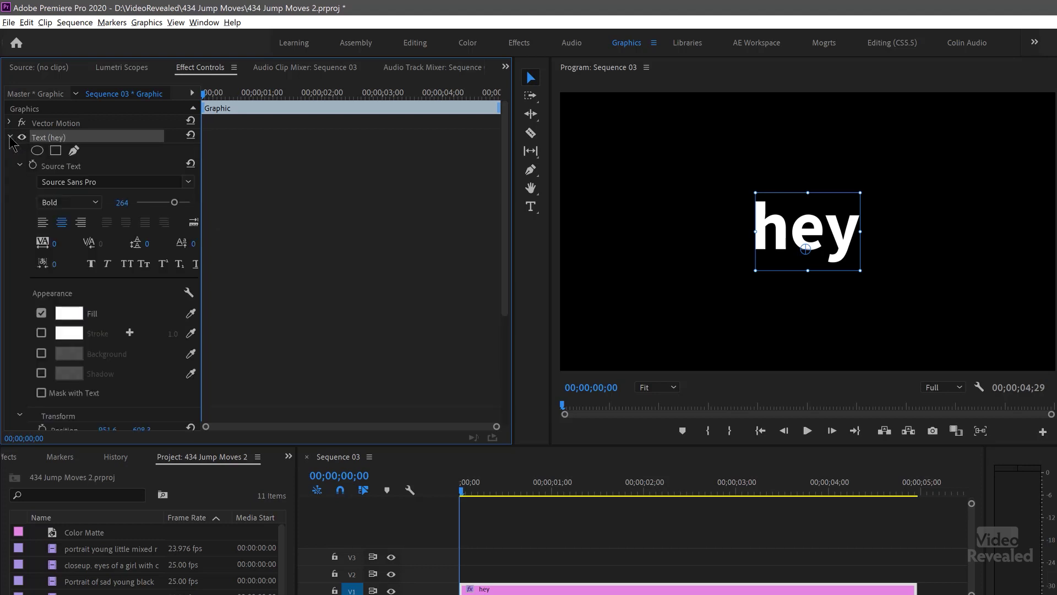
pyautogui.click(20, 166)
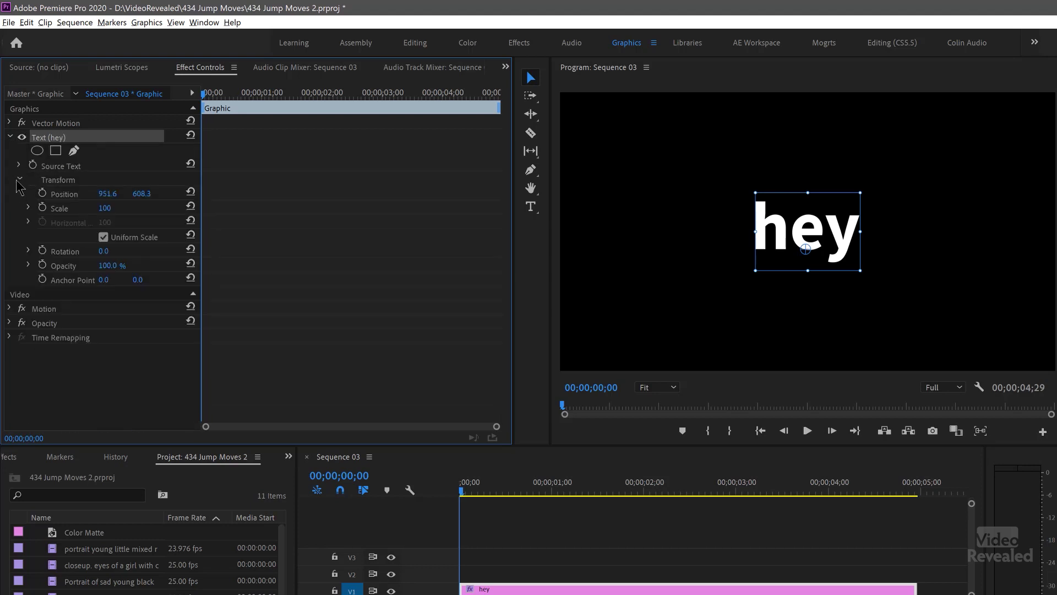
pyautogui.click(20, 180)
pyautogui.click(20, 165)
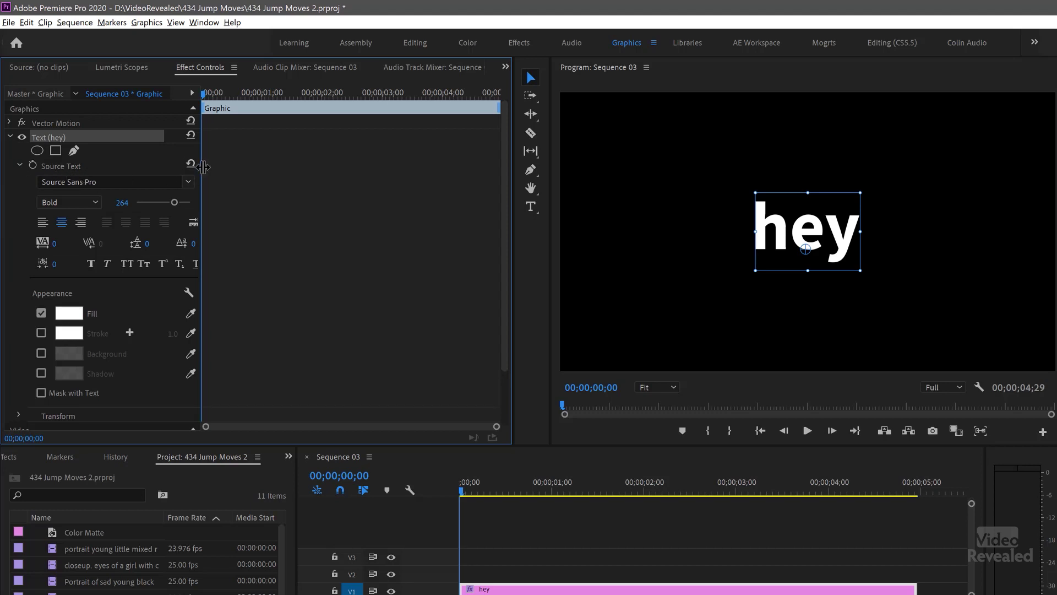
pyautogui.moveTo(204, 166); pyautogui.dragTo(327, 184)
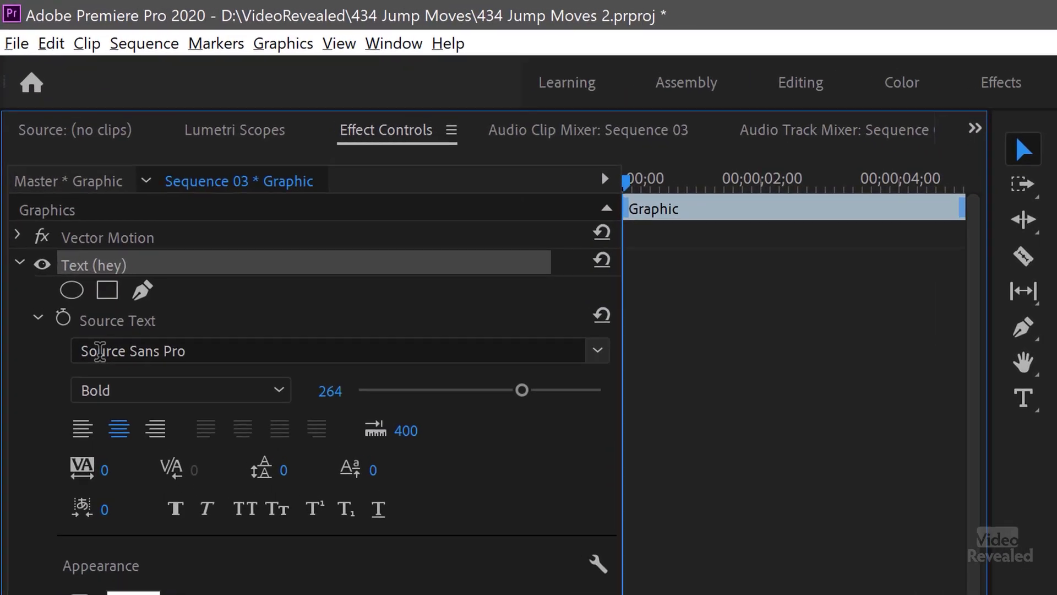
# Step: Turn on Source Text keyframing at the start of the clip and change the text to "you" at 00;00;03;14
pyautogui.click(32, 165)
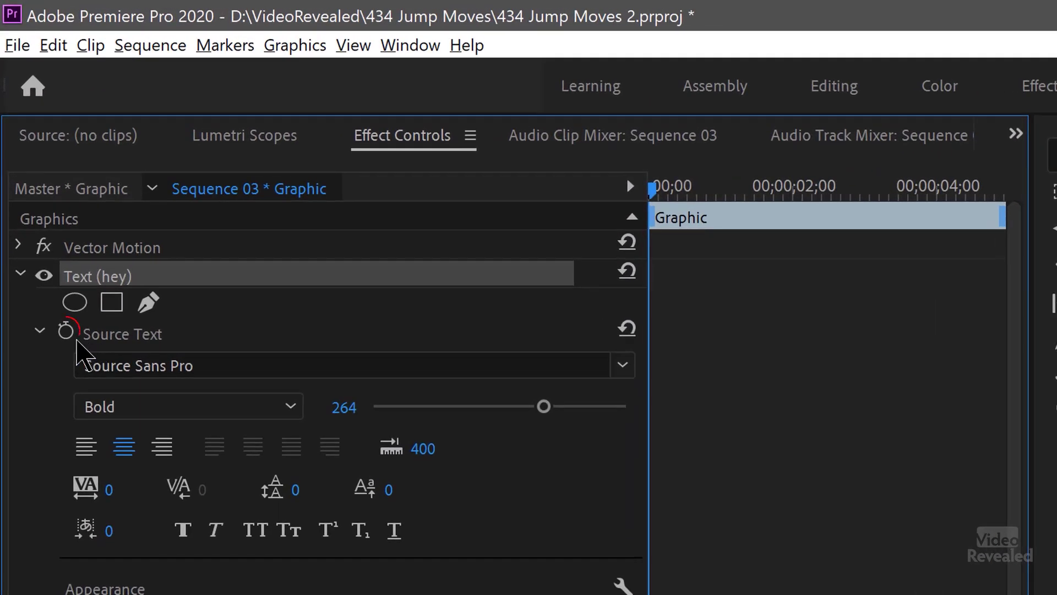
pyautogui.moveTo(738, 190); pyautogui.dragTo(903, 190)
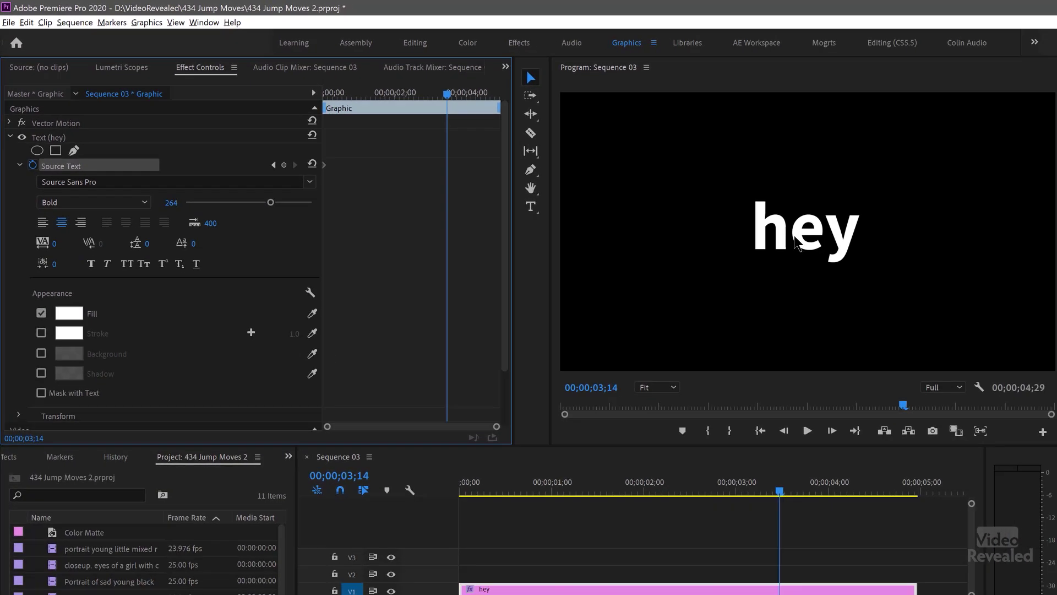
pyautogui.click(796, 243)
pyautogui.doubleClick(796, 234)
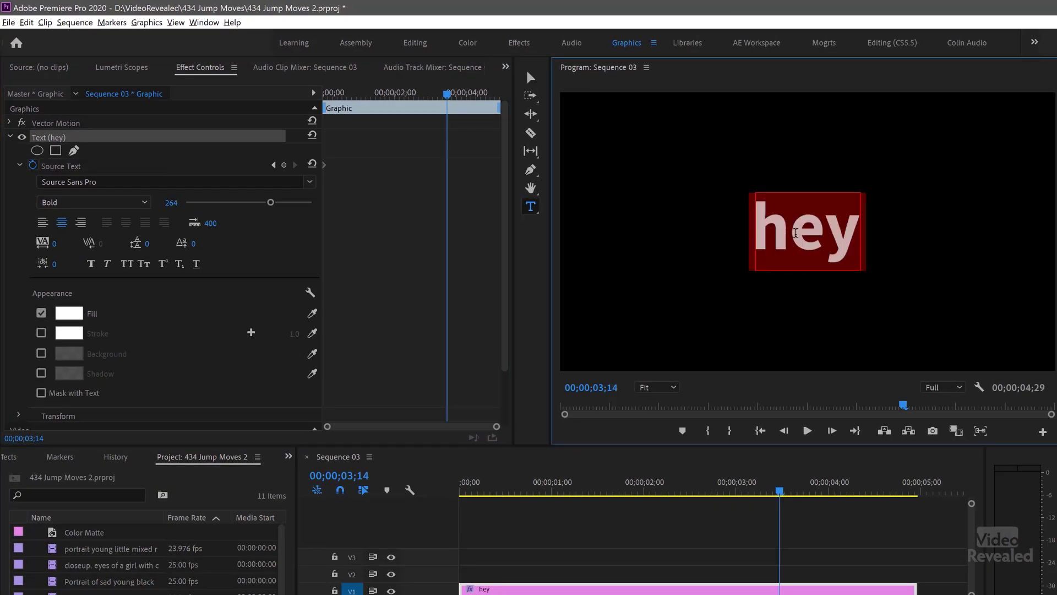
pyautogui.write('you')
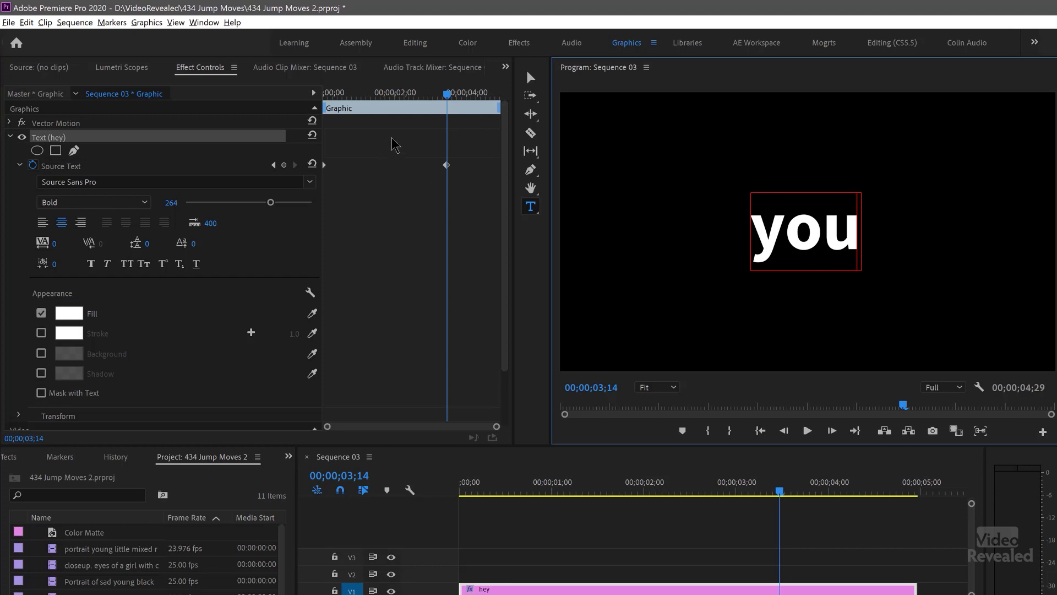
# Step: Play the sequence backward and forward to check the text change between the two Source Text keyframes
pyautogui.click(418, 95)
pyautogui.press('j')
pyautogui.press('j')
pyautogui.press('j')
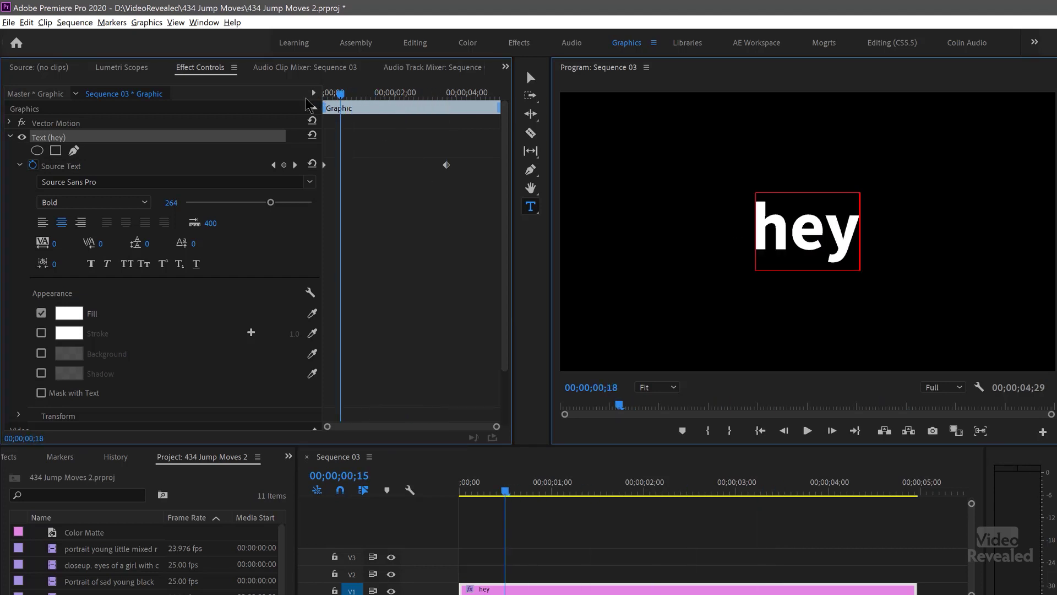
pyautogui.press('l')
pyautogui.press('l')
pyautogui.press('l')
pyautogui.press('j')
pyautogui.press('j')
pyautogui.press('l')
pyautogui.press('l')
pyautogui.press('l')
pyautogui.press('k')
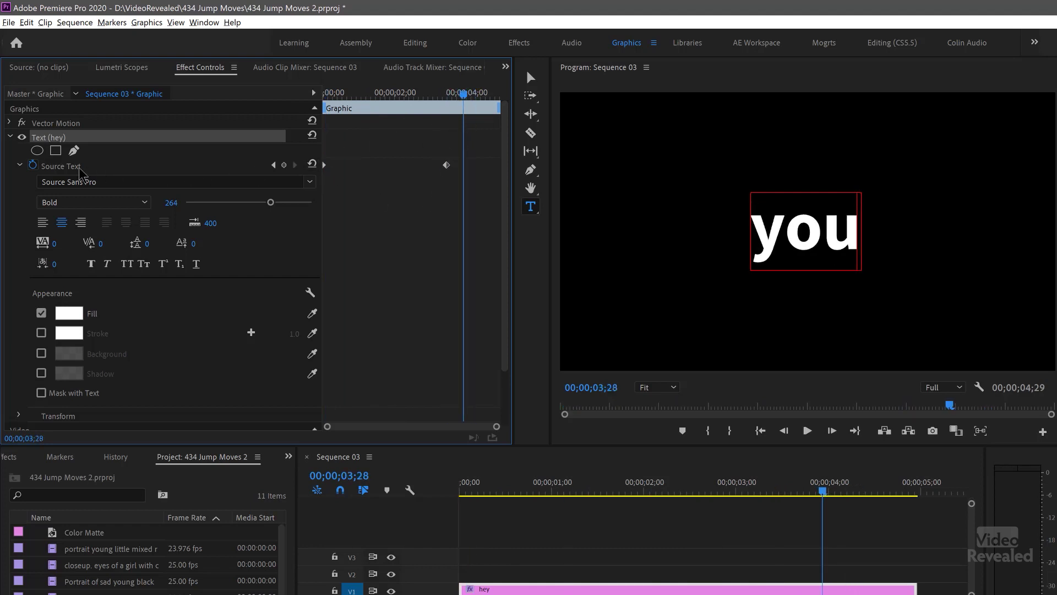
pyautogui.press('j')
pyautogui.press('j')
pyautogui.press('j')
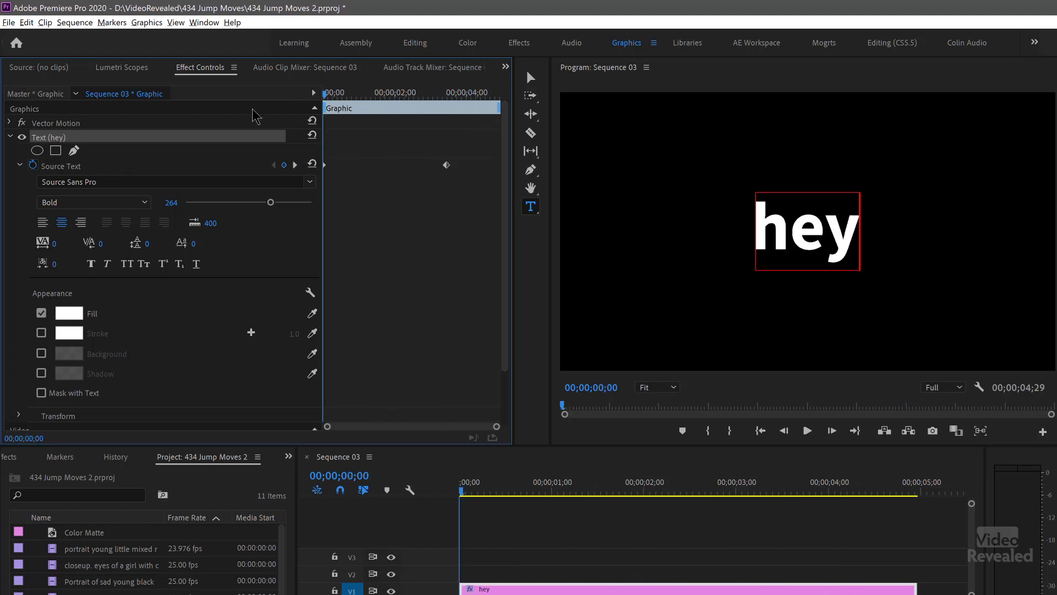
pyautogui.press('l')
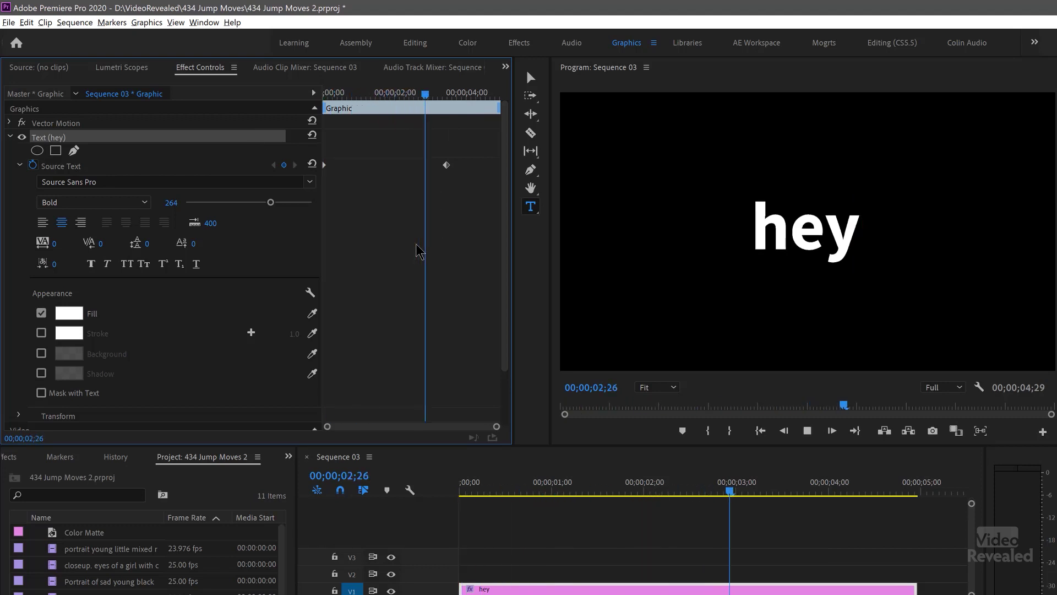
# Step: Move the second Source Text keyframe earlier, to about one second, and play the sequence from the start
pyautogui.moveTo(446, 165); pyautogui.dragTo(359, 95)
pyautogui.press('Home')
pyautogui.press('space')
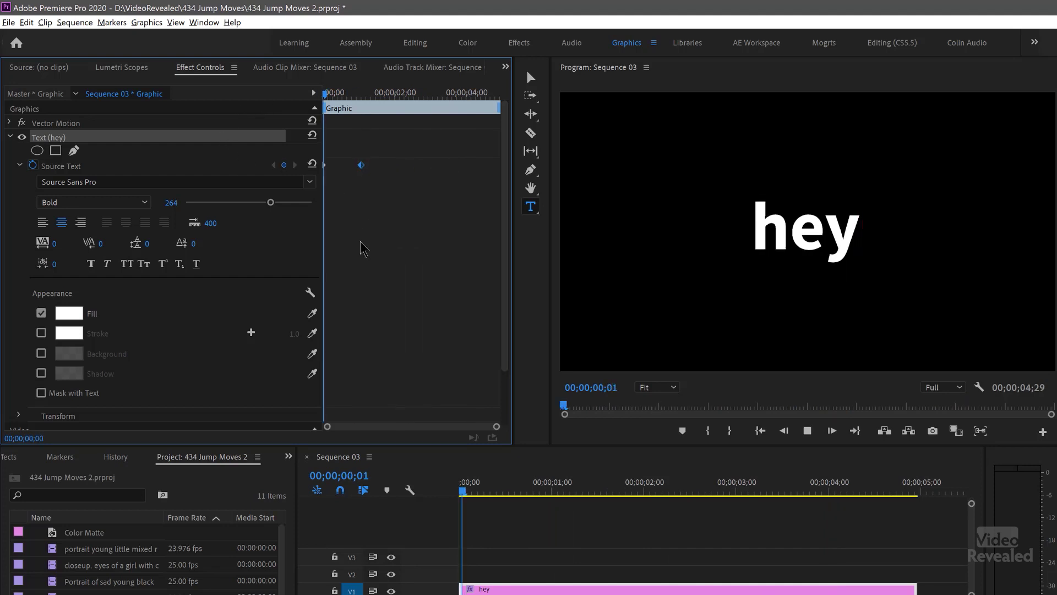
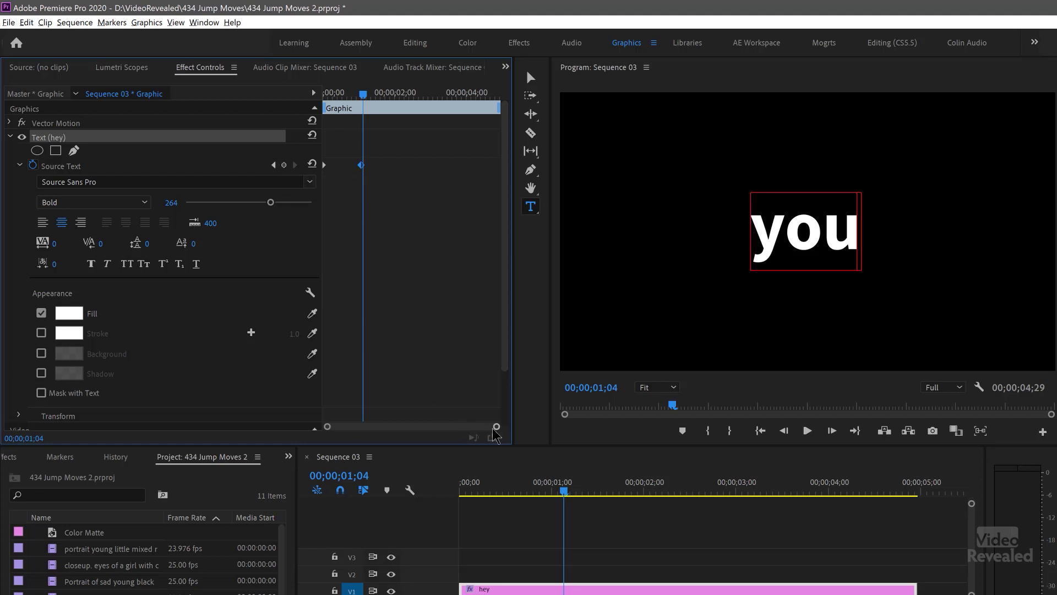
# Step: Zoom in the keyframe timeline around one second and check the frames before, at and after the second Source Text keyframe
pyautogui.moveTo(495, 433); pyautogui.dragTo(419, 430)
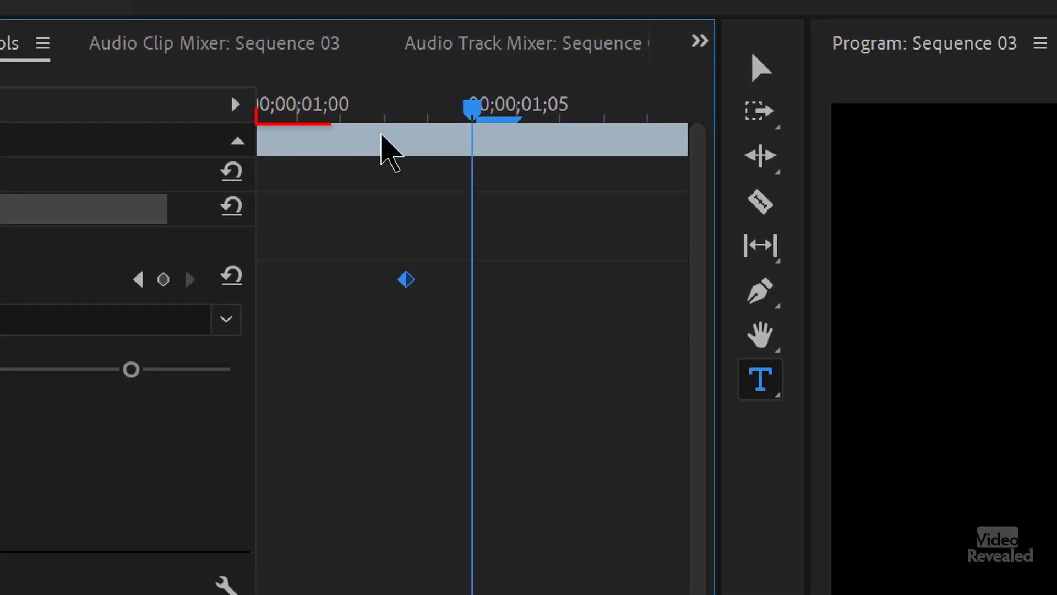
pyautogui.click(428, 111)
pyautogui.click(384, 113)
pyautogui.click(427, 115)
pyautogui.click(383, 115)
pyautogui.moveTo(382, 115)
pyautogui.mouseDown()
pyautogui.moveTo(446, 116)
pyautogui.moveTo(388, 120)
pyautogui.mouseUp()
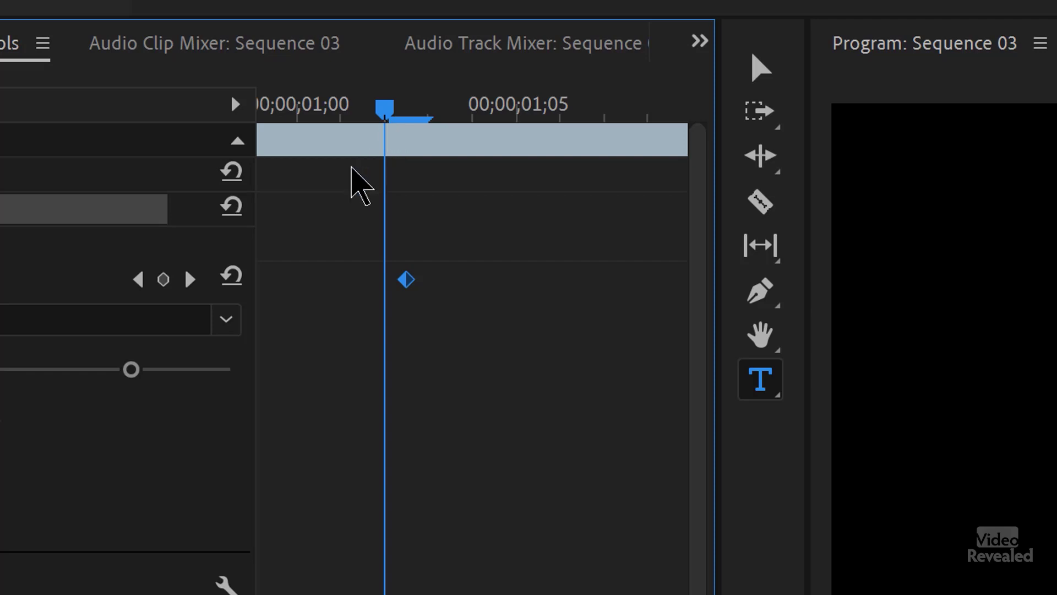
pyautogui.click(406, 115)
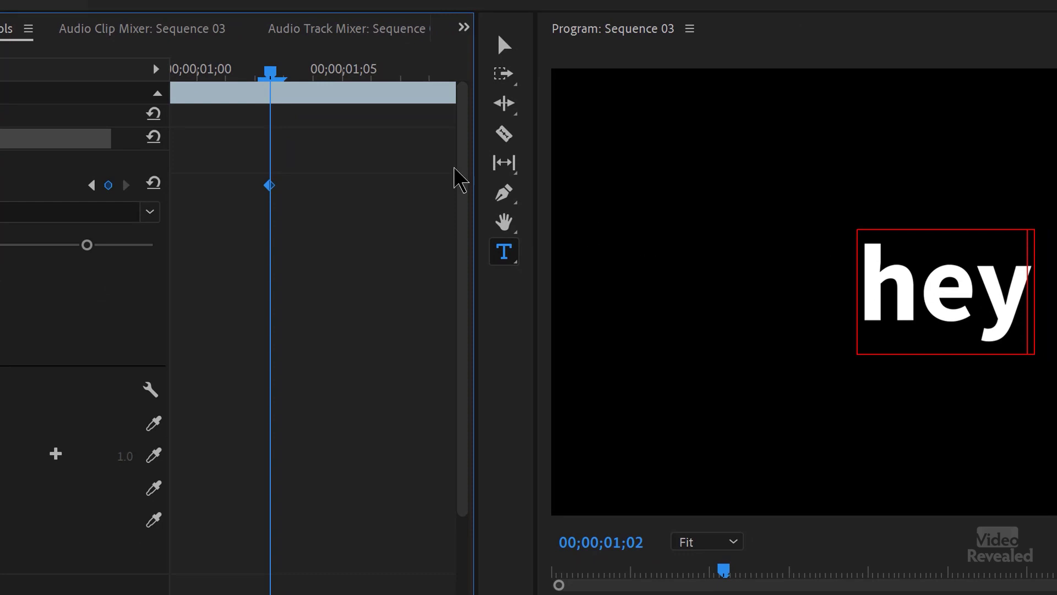
pyautogui.moveTo(275, 80); pyautogui.dragTo(281, 77)
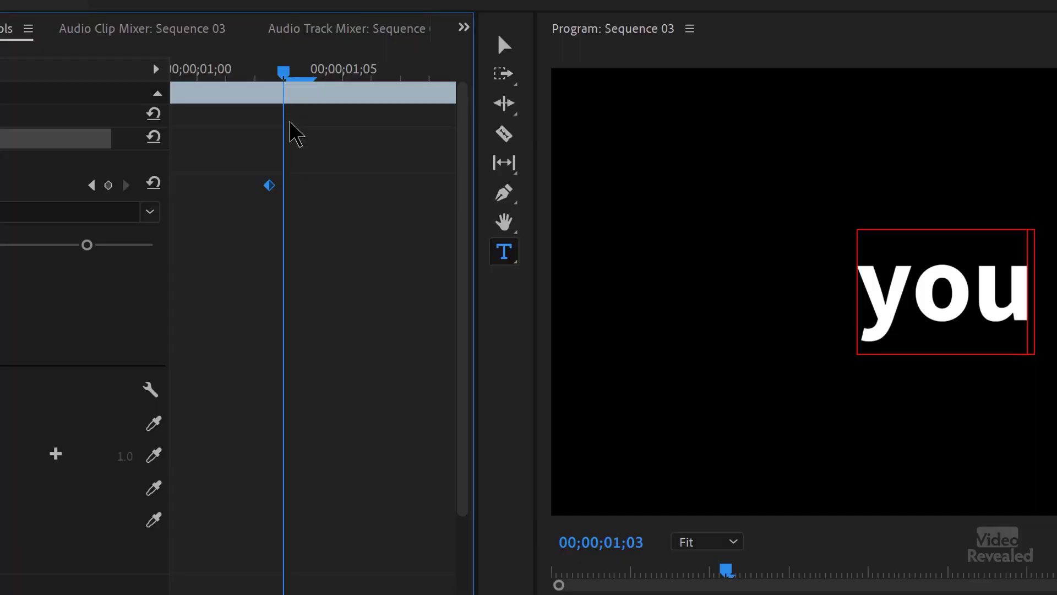
pyautogui.moveTo(288, 77)
pyautogui.mouseDown()
pyautogui.moveTo(250, 83)
pyautogui.moveTo(297, 80)
pyautogui.mouseUp()
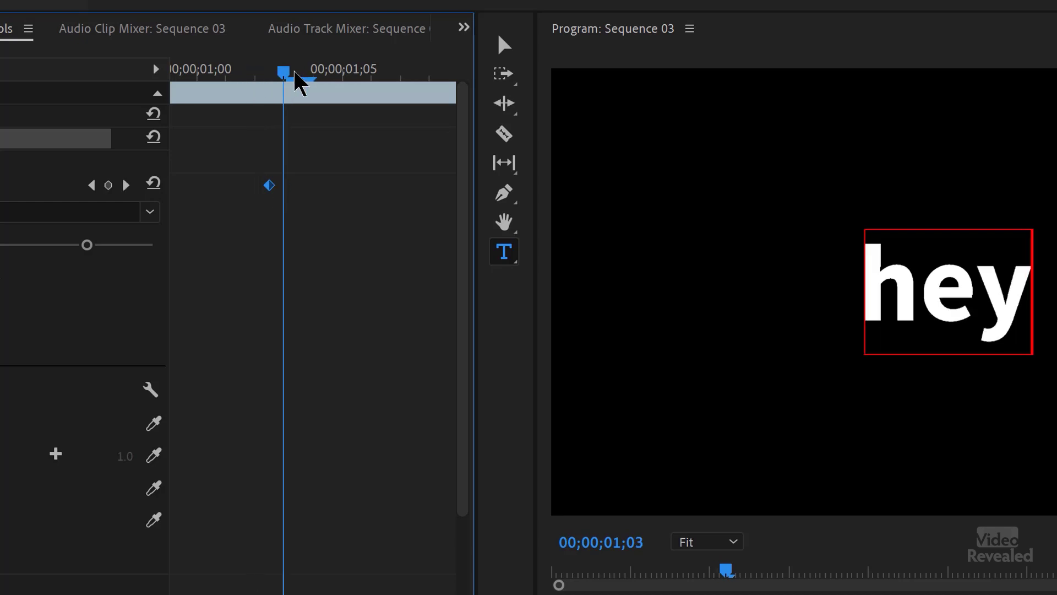
# Step: Try moving the second Source Text keyframe one frame earlier and undo the move
pyautogui.click(256, 80)
pyautogui.moveTo(271, 185); pyautogui.dragTo(255, 186)
pyautogui.moveTo(263, 74); pyautogui.dragTo(243, 90)
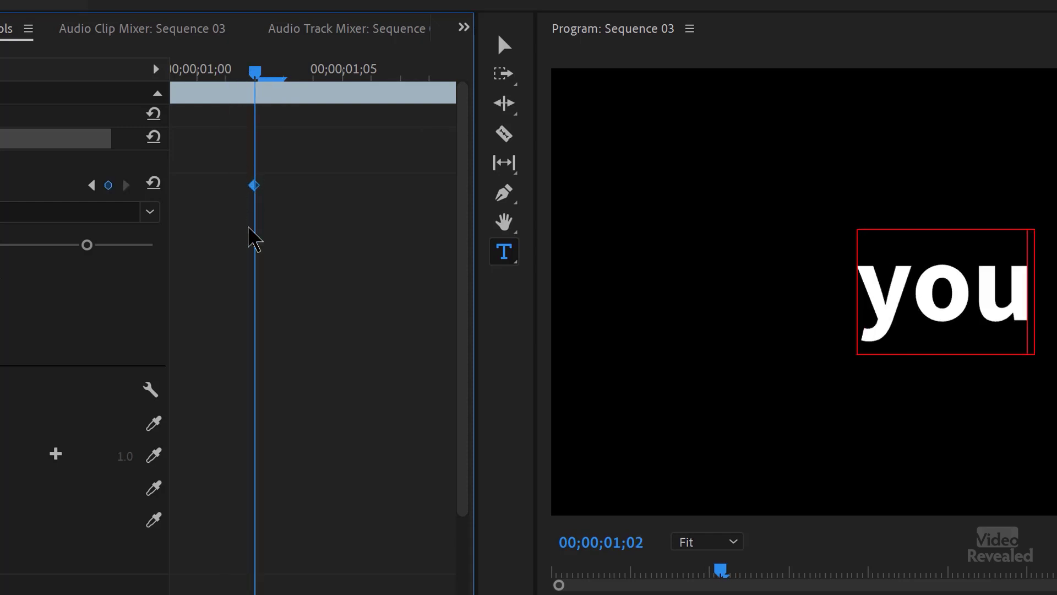
pyautogui.hotkey('ctrl', 'z')
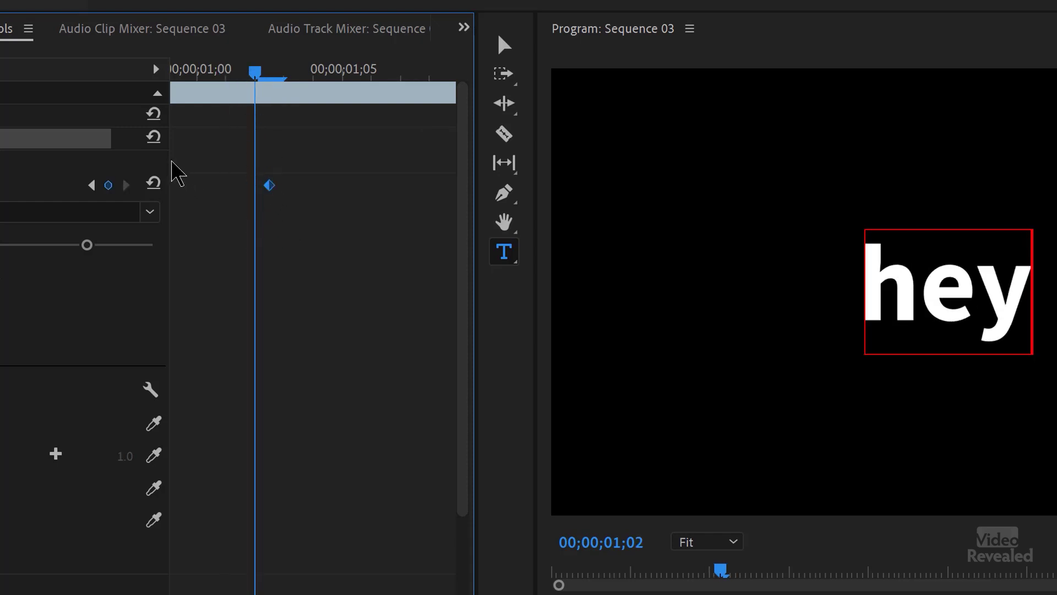
# Step: Change the text at the second Source Text keyframe to "what" and scrub across the keyframe to check the change
pyautogui.click(267, 73)
pyautogui.click(916, 291)
pyautogui.hotkey('ctrl', 'a')
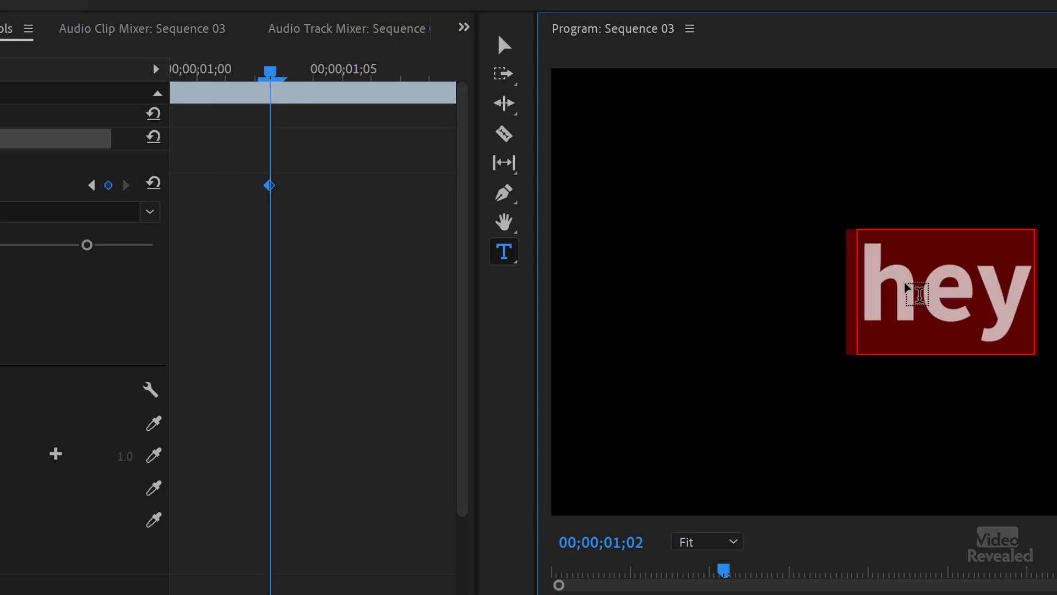
pyautogui.click(917, 294)
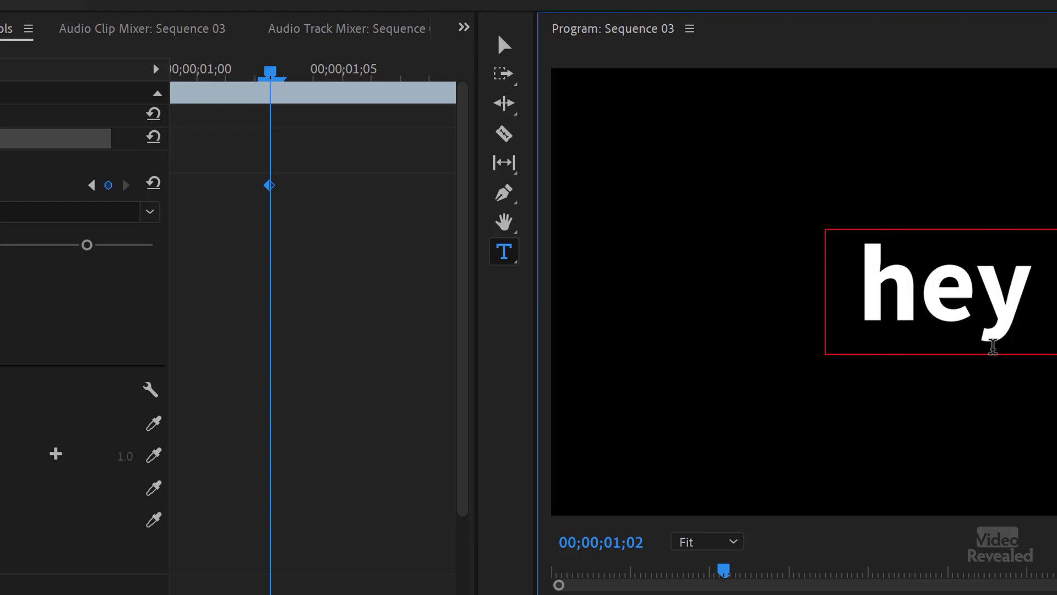
pyautogui.click(216, 75)
pyautogui.moveTo(215, 76); pyautogui.dragTo(254, 78)
pyautogui.moveTo(329, 98); pyautogui.dragTo(321, 76)
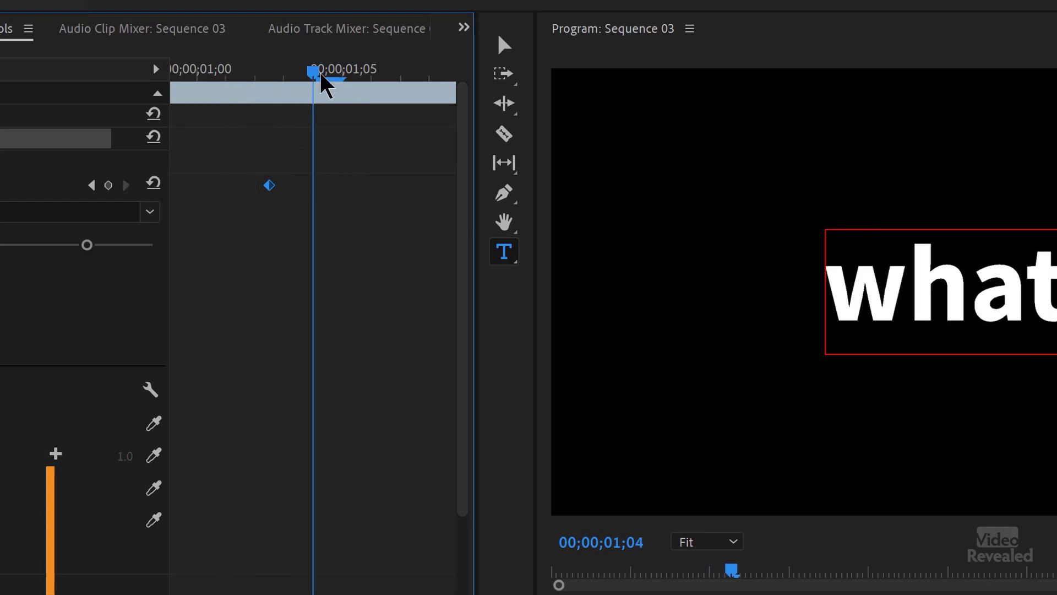
# Step: Move the second Source Text keyframe slightly earlier, place the playhead on it and select the whole word there
pyautogui.moveTo(270, 185); pyautogui.dragTo(257, 182)
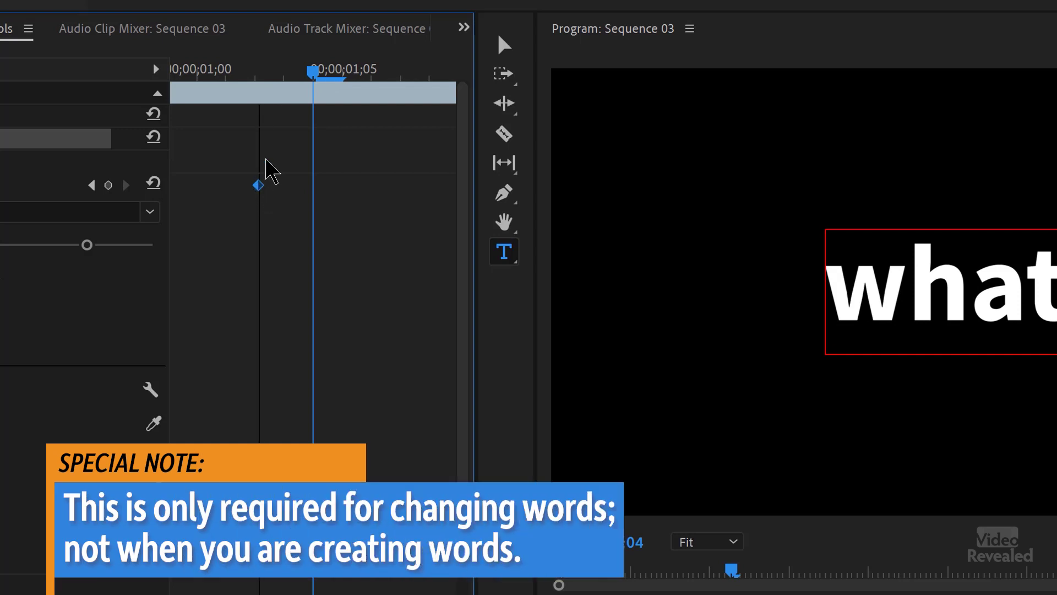
pyautogui.moveTo(281, 86); pyautogui.dragTo(257, 74)
pyautogui.click(279, 189)
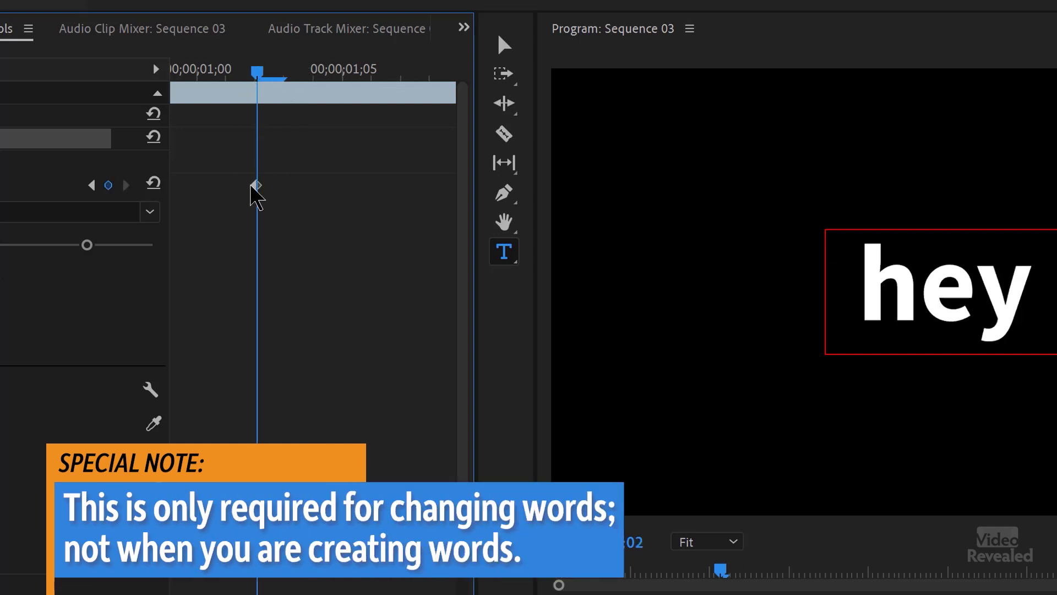
pyautogui.click(906, 307)
pyautogui.hotkey('ctrl', 'a')
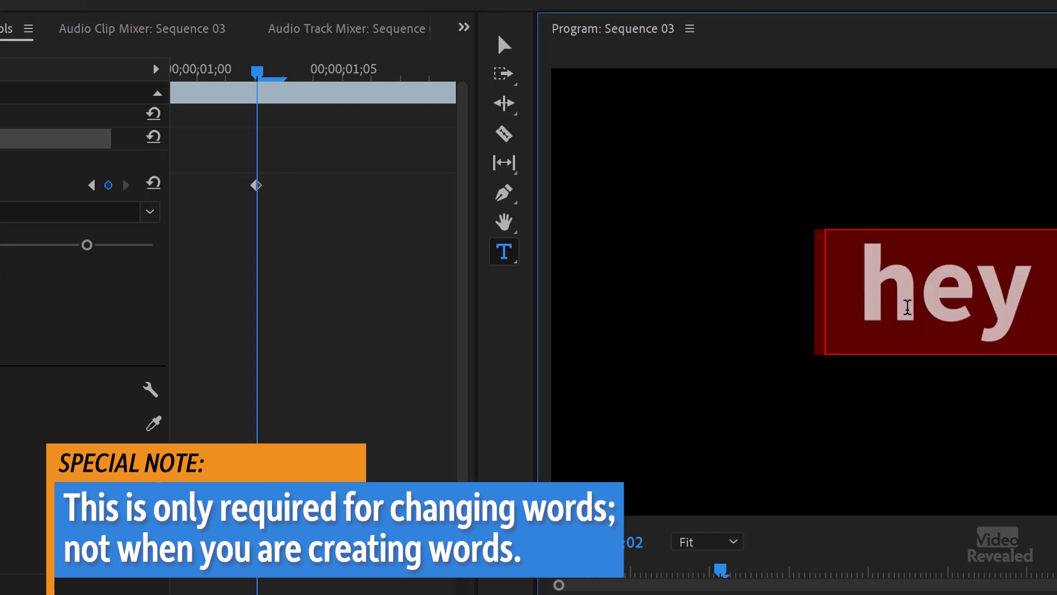
# Step: Move the second Source Text keyframe to 00;00;01;03 and change the text there to "wow"
pyautogui.moveTo(257, 77); pyautogui.dragTo(283, 78)
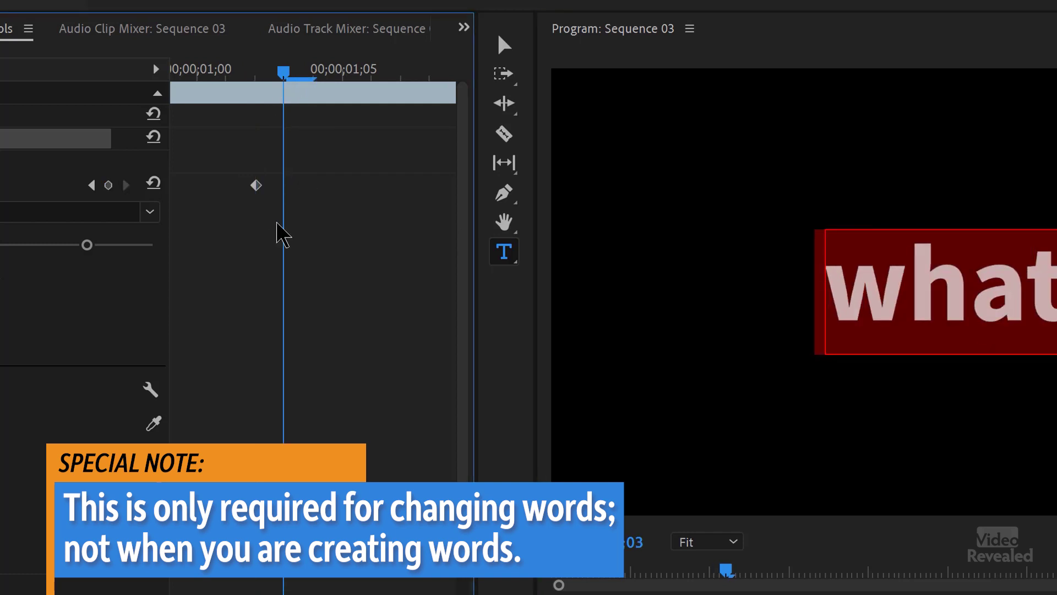
pyautogui.moveTo(256, 186); pyautogui.dragTo(285, 186)
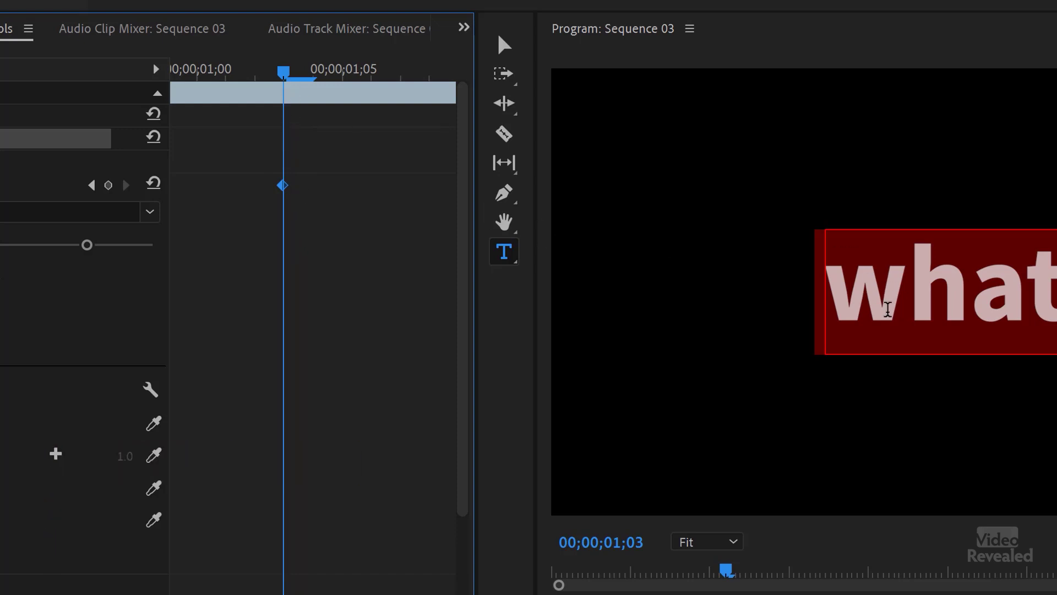
pyautogui.press('o')
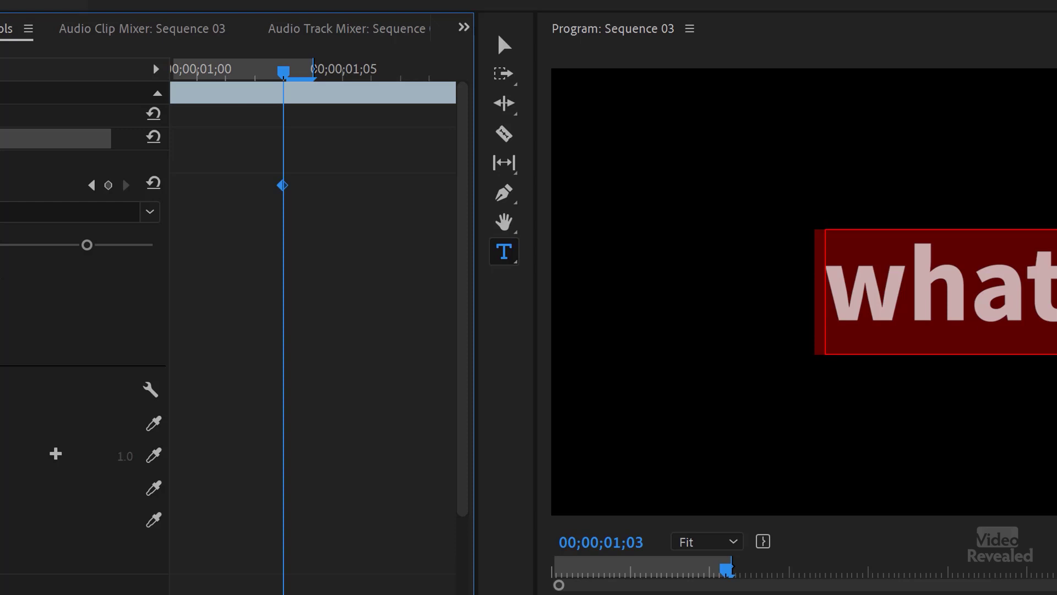
pyautogui.hotkey('ctrl', 'z')
pyautogui.click(943, 315)
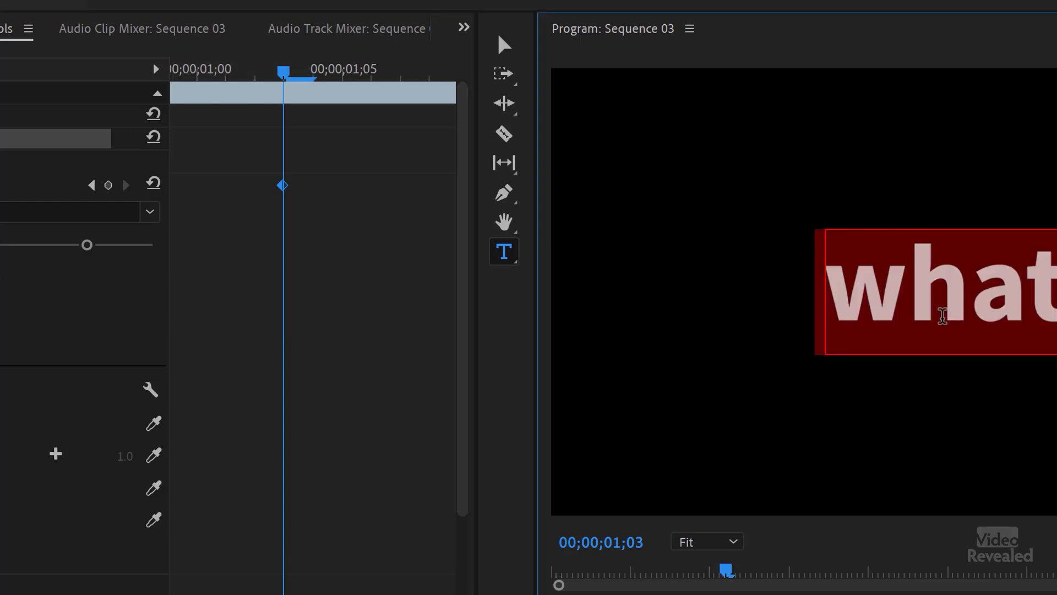
pyautogui.write('WOW')
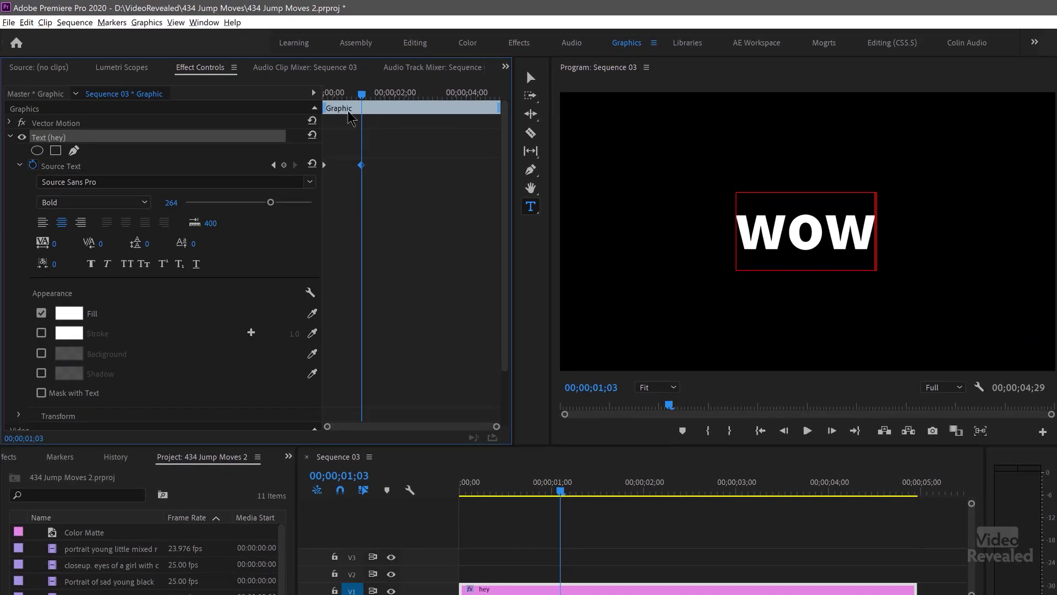
# Step: Scrub back to the start of the clip to check the text change, and collapse and reopen the text layer's properties
pyautogui.moveTo(338, 91)
pyautogui.mouseDown()
pyautogui.moveTo(325, 93)
pyautogui.moveTo(380, 92)
pyautogui.moveTo(342, 92)
pyautogui.moveTo(378, 92)
pyautogui.moveTo(345, 108)
pyautogui.mouseUp()
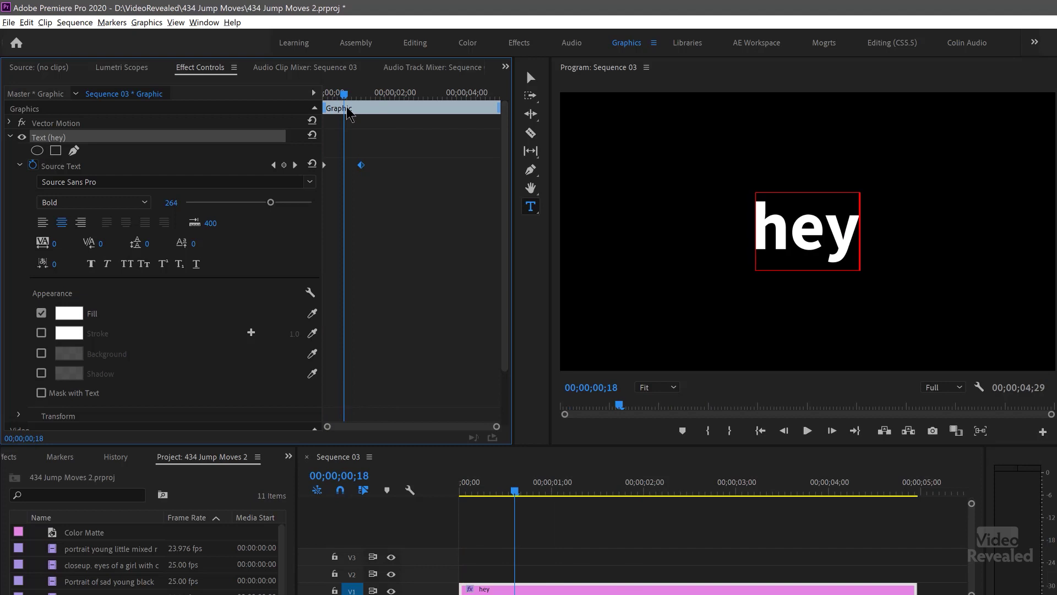
pyautogui.click(341, 106)
pyautogui.moveTo(343, 92); pyautogui.dragTo(324, 92)
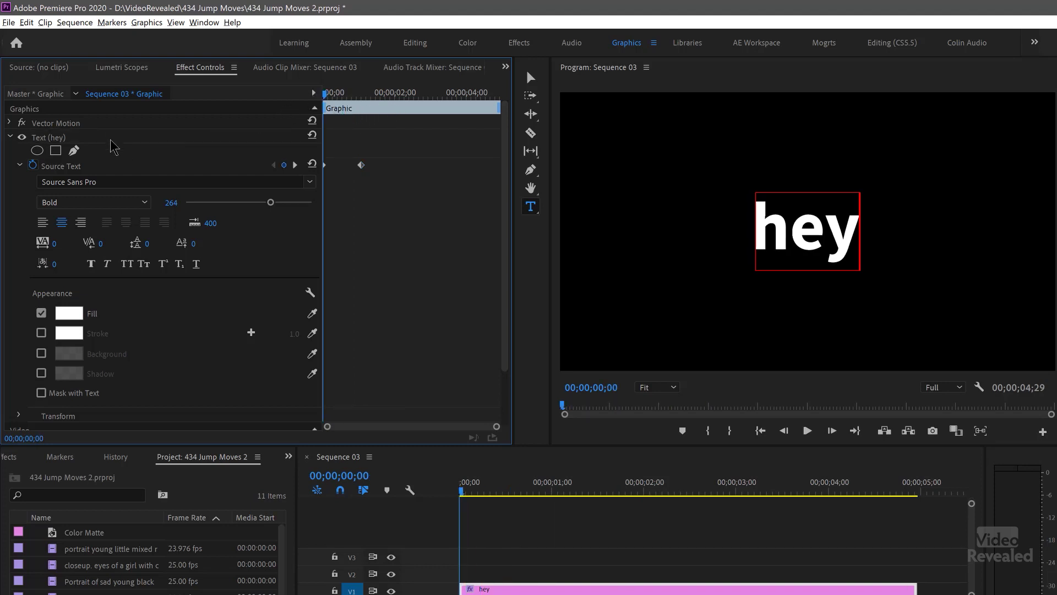
pyautogui.click(10, 137)
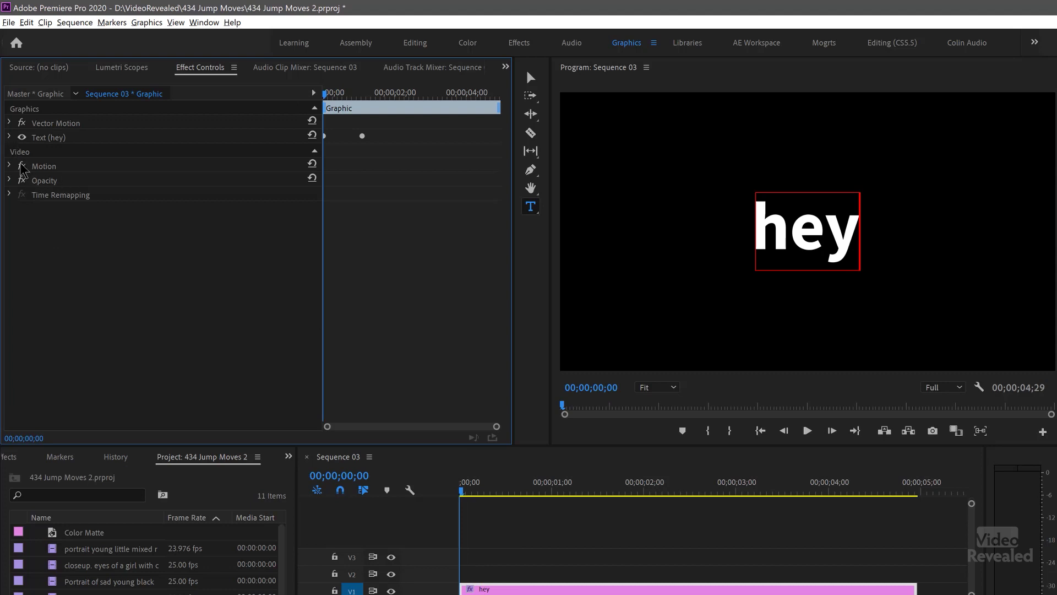
pyautogui.click(8, 142)
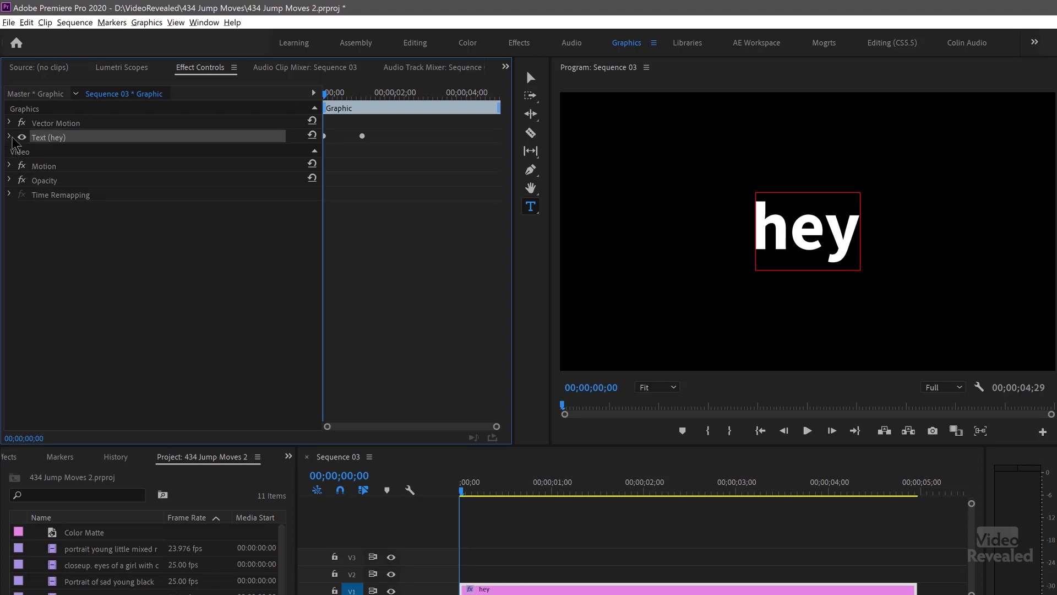
pyautogui.click(10, 137)
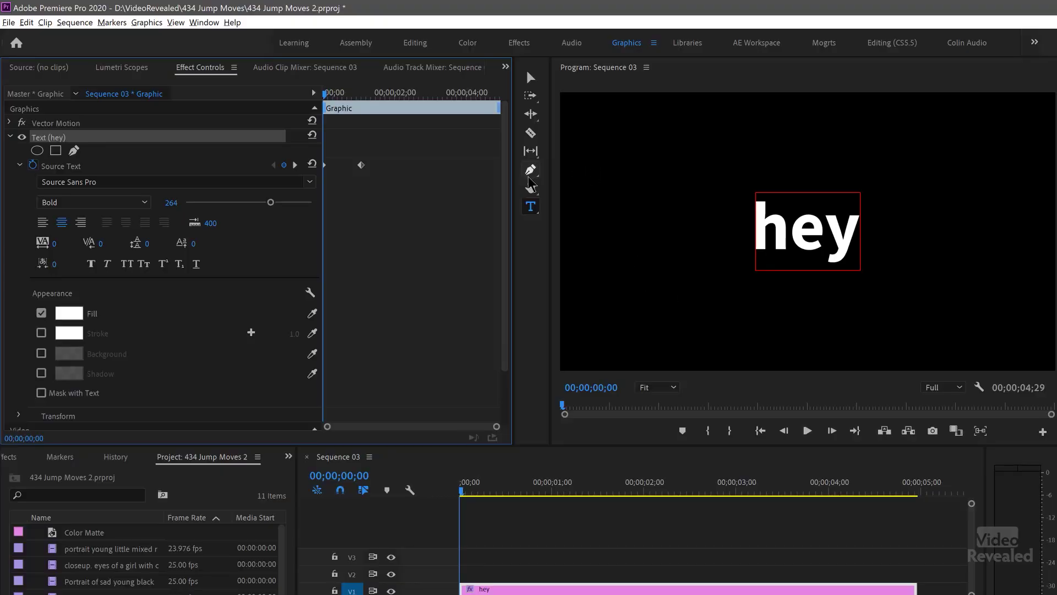
# Step: Draw a rectangle with the Rectangle tool that covers the whole video frame
pyautogui.click(531, 170)
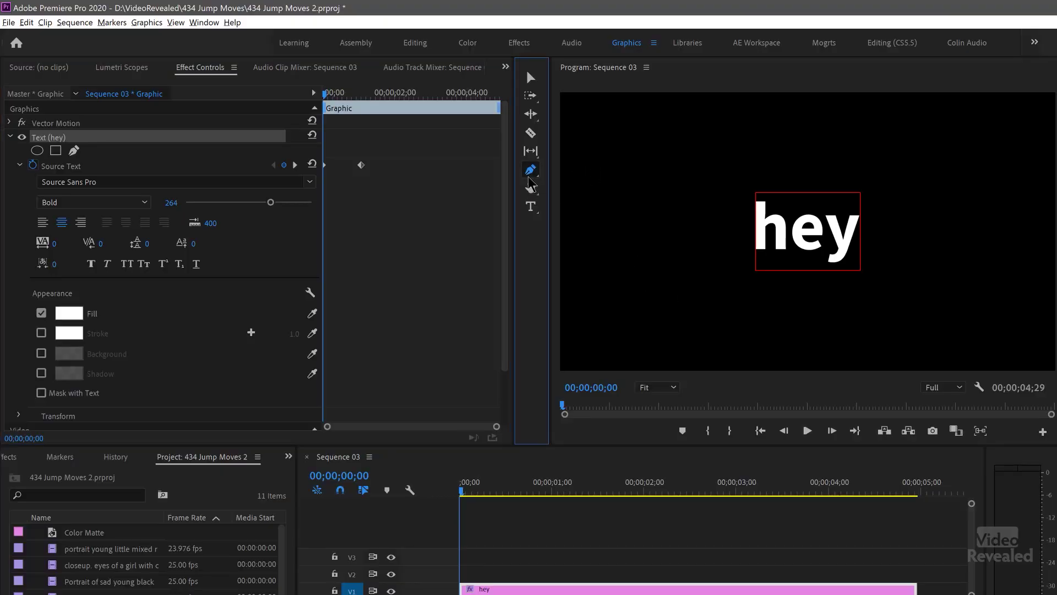
pyautogui.click(573, 183)
pyautogui.moveTo(559, 90); pyautogui.dragTo(1054, 376)
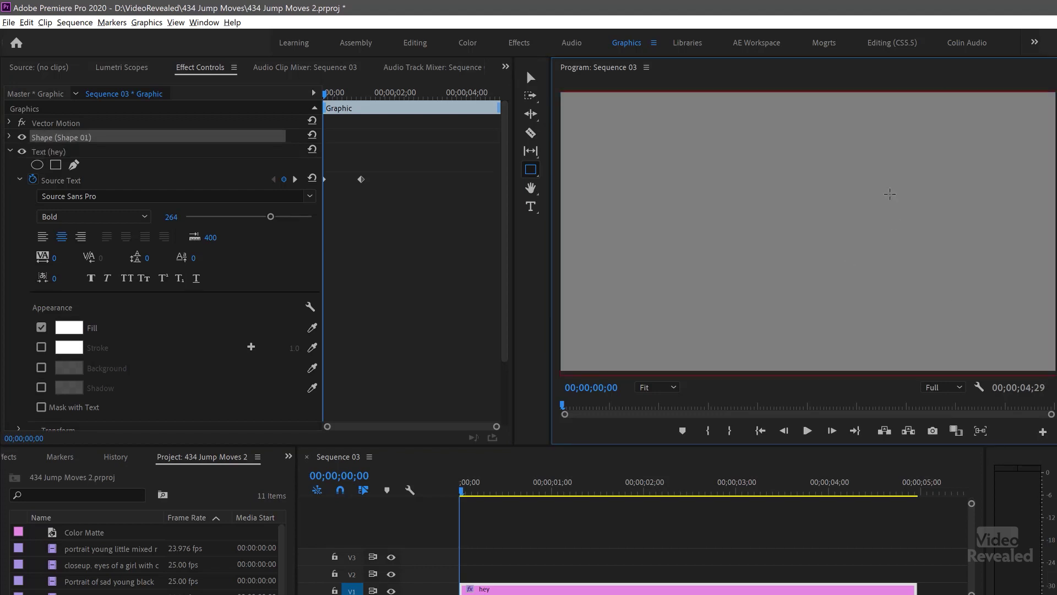
# Step: Reorder the graphic's layers so that Shape 01 sits beneath the "hey" text
pyautogui.click(78, 139)
pyautogui.moveTo(61, 141); pyautogui.dragTo(57, 238)
pyautogui.moveTo(66, 397); pyautogui.dragTo(72, 427)
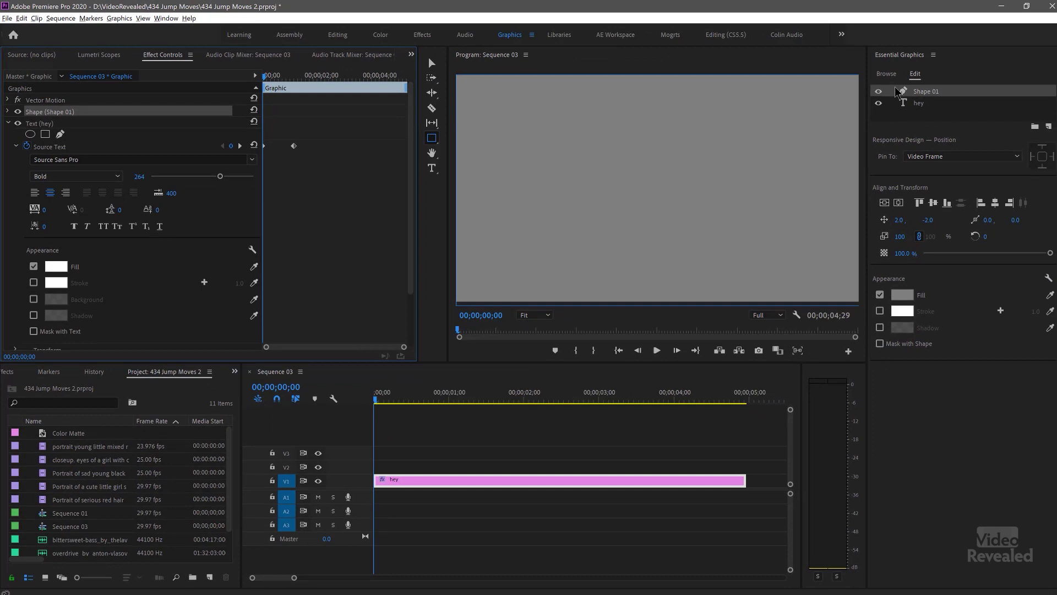
pyautogui.moveTo(896, 93); pyautogui.dragTo(918, 109)
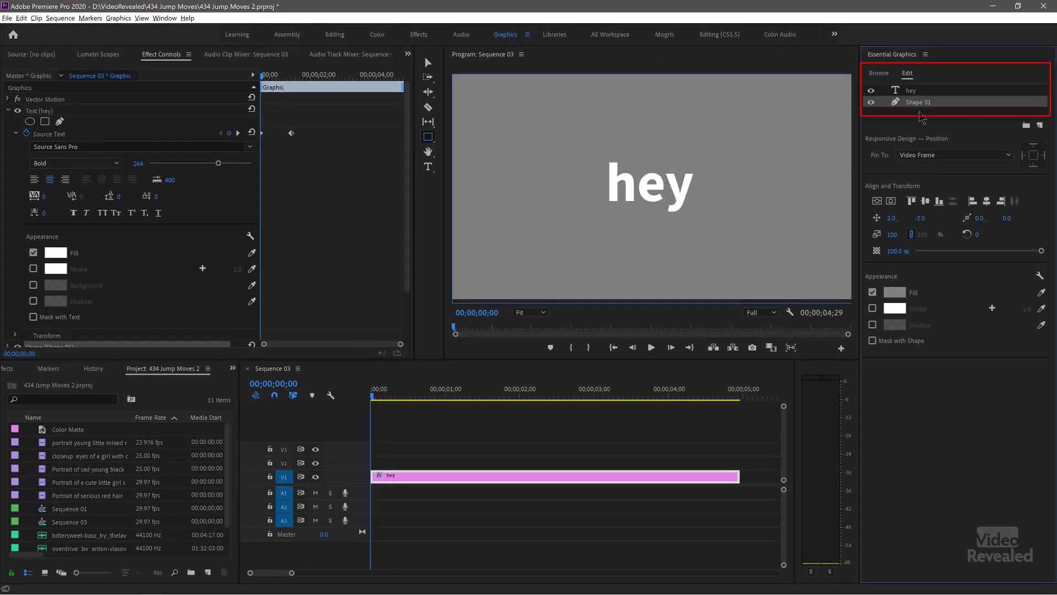
# Step: Set the fill color of Shape 01 to solid red, FF0000
pyautogui.click(896, 293)
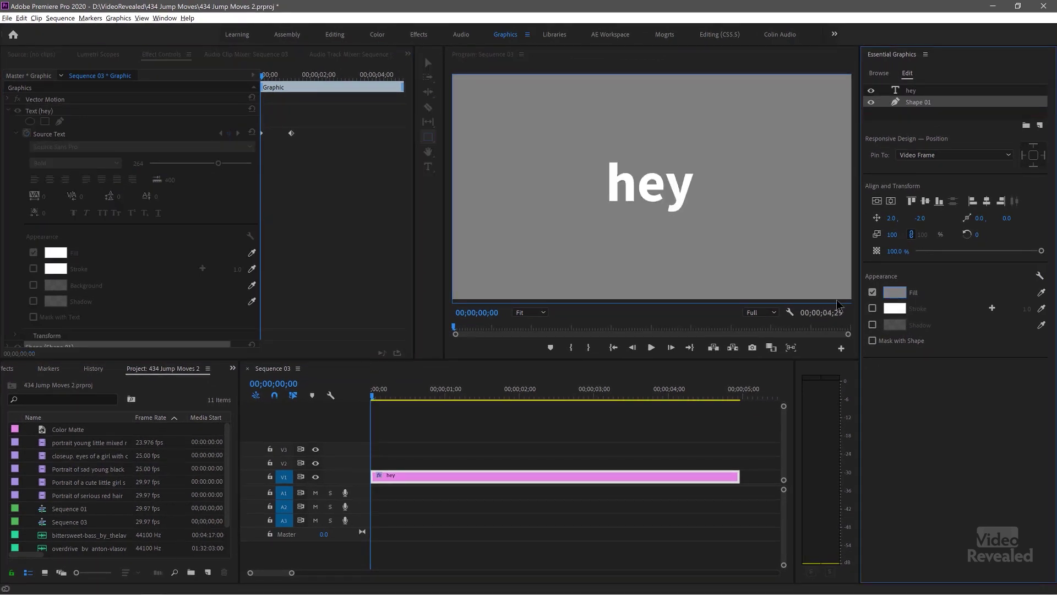
pyautogui.moveTo(602, 373); pyautogui.dragTo(640, 480)
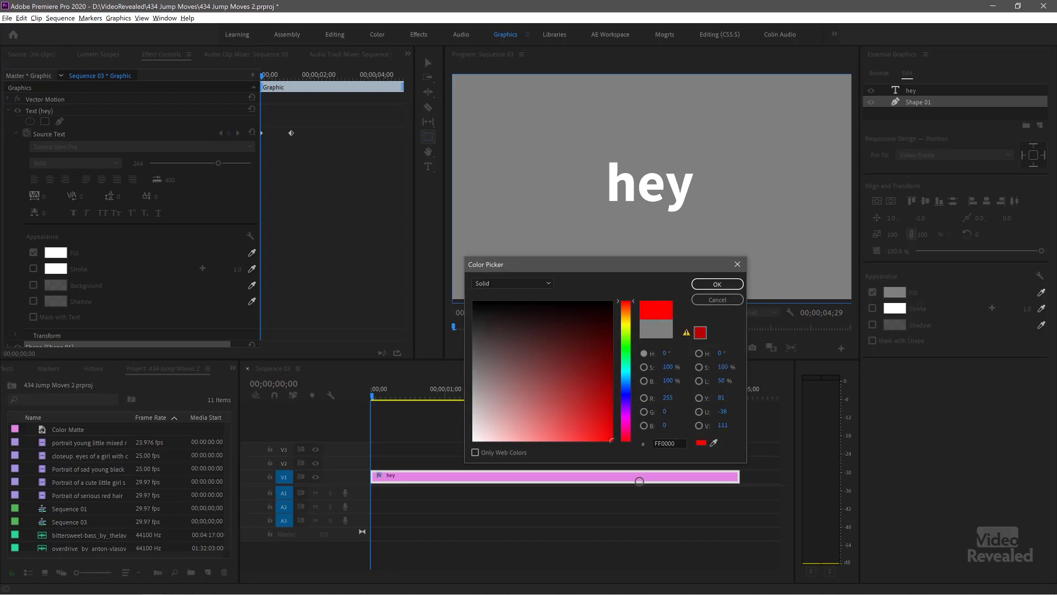
pyautogui.click(718, 284)
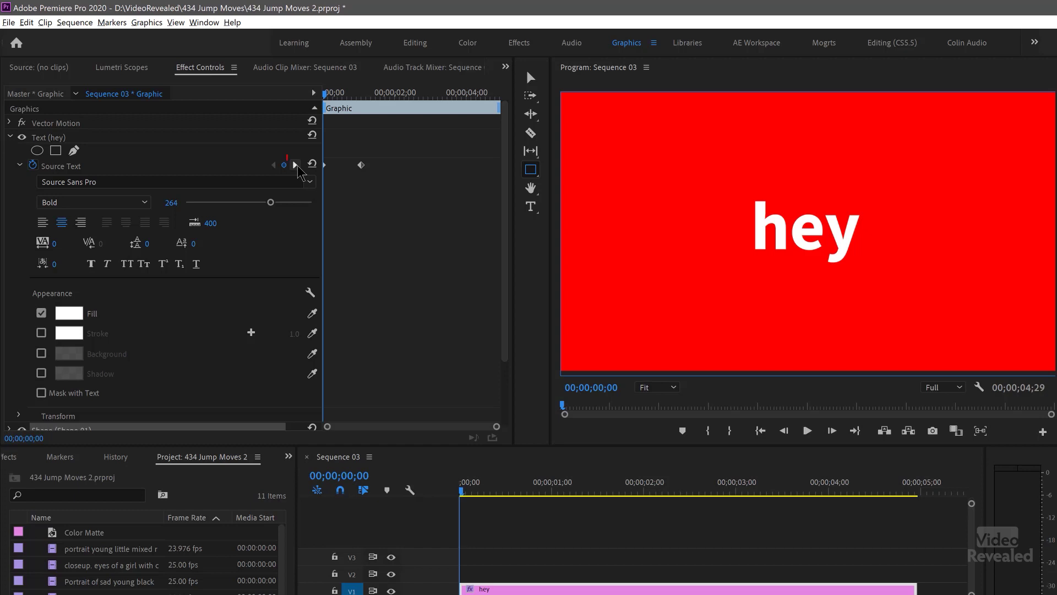
# Step: Go to the second Source Text keyframe, turn on Appearance keyframing for Shape 01 and move its keyframe to the clip's start
pyautogui.click(296, 165)
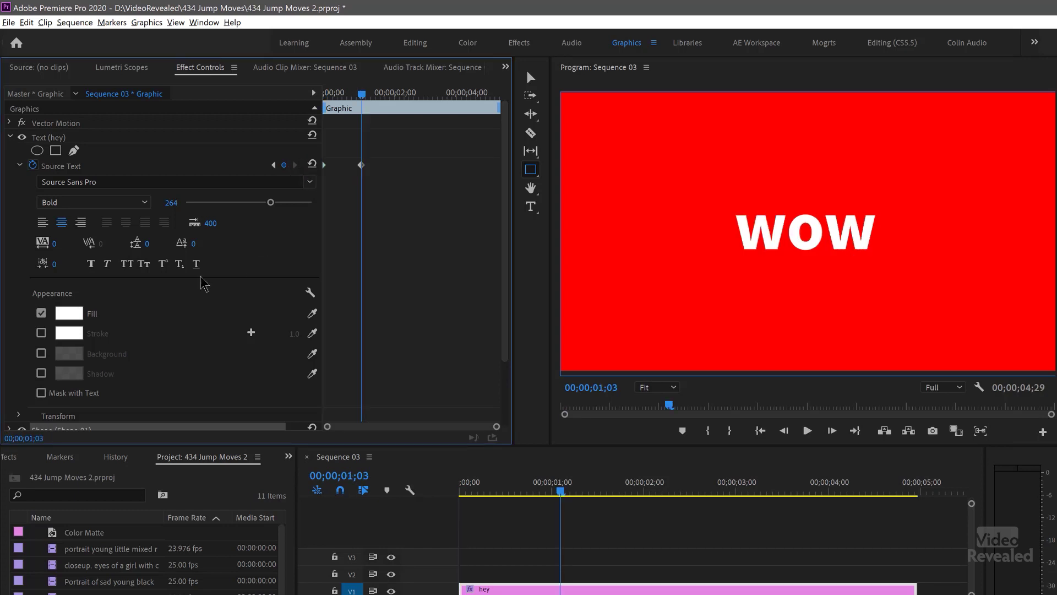
pyautogui.click(10, 137)
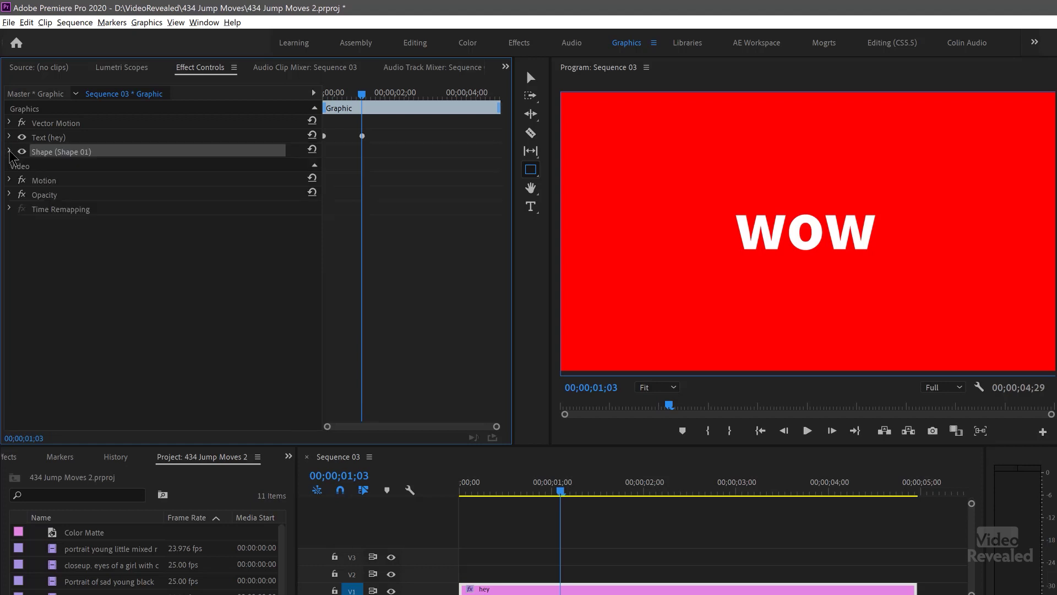
pyautogui.click(10, 151)
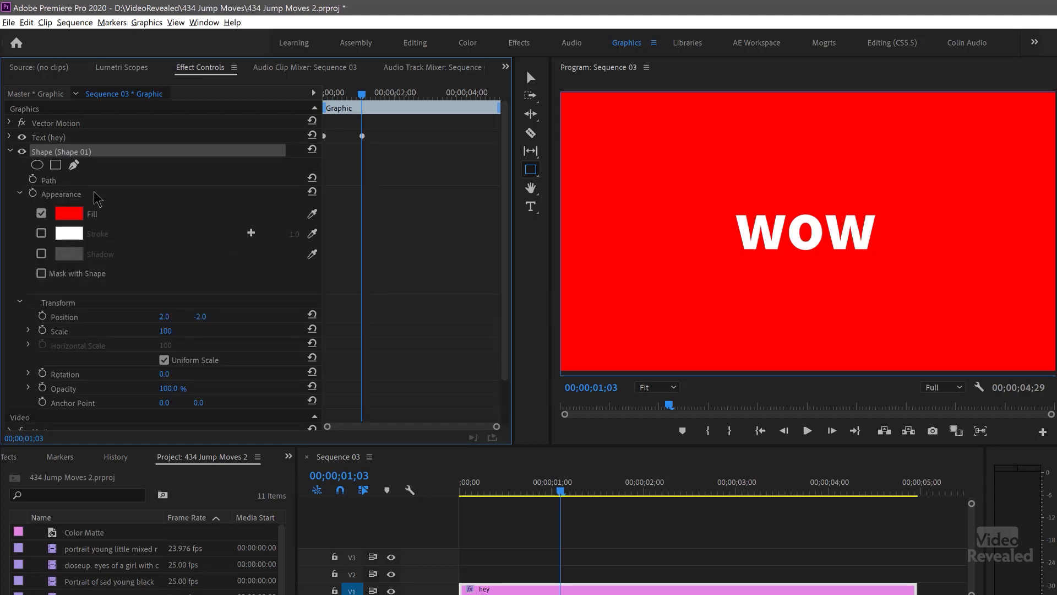
pyautogui.click(33, 193)
pyautogui.moveTo(358, 193); pyautogui.dragTo(318, 205)
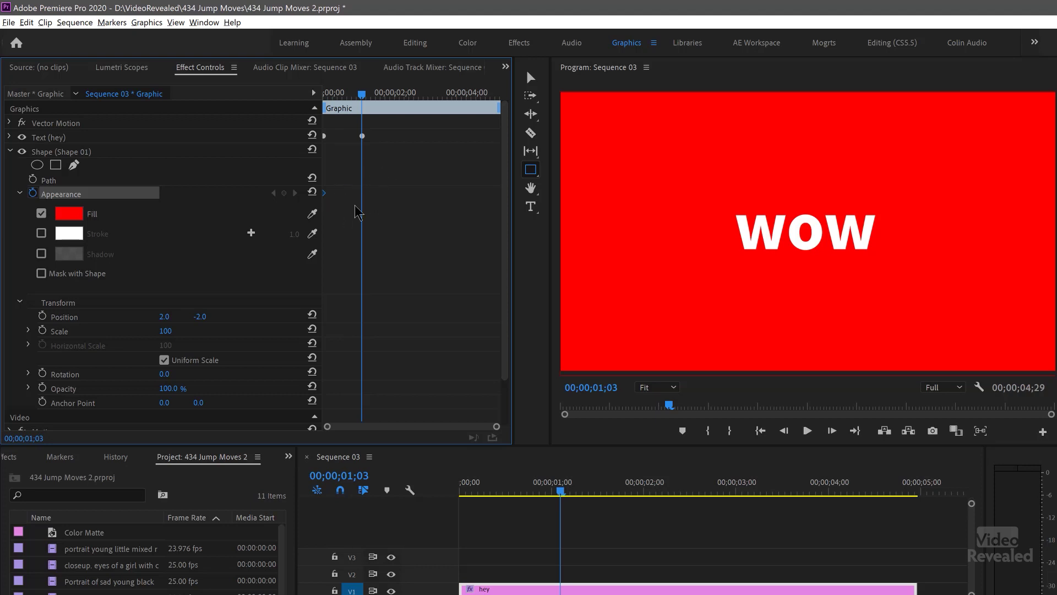
# Step: At the second Source Text keyframe, sample white from the stroke swatch as the fill color of Shape 01
pyautogui.click(65, 218)
pyautogui.click(909, 329)
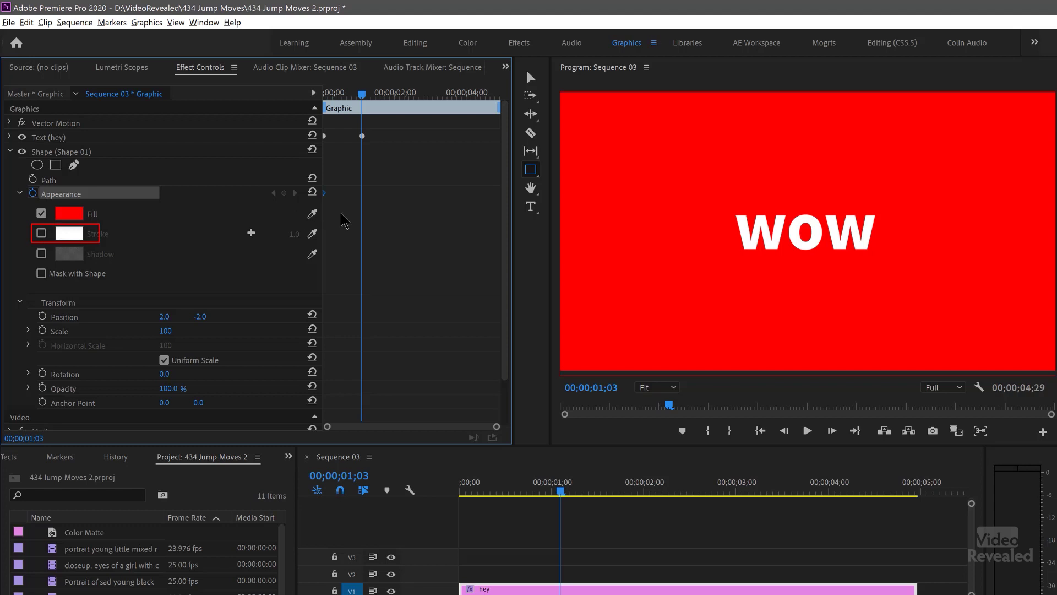
pyautogui.moveTo(312, 213); pyautogui.dragTo(71, 227)
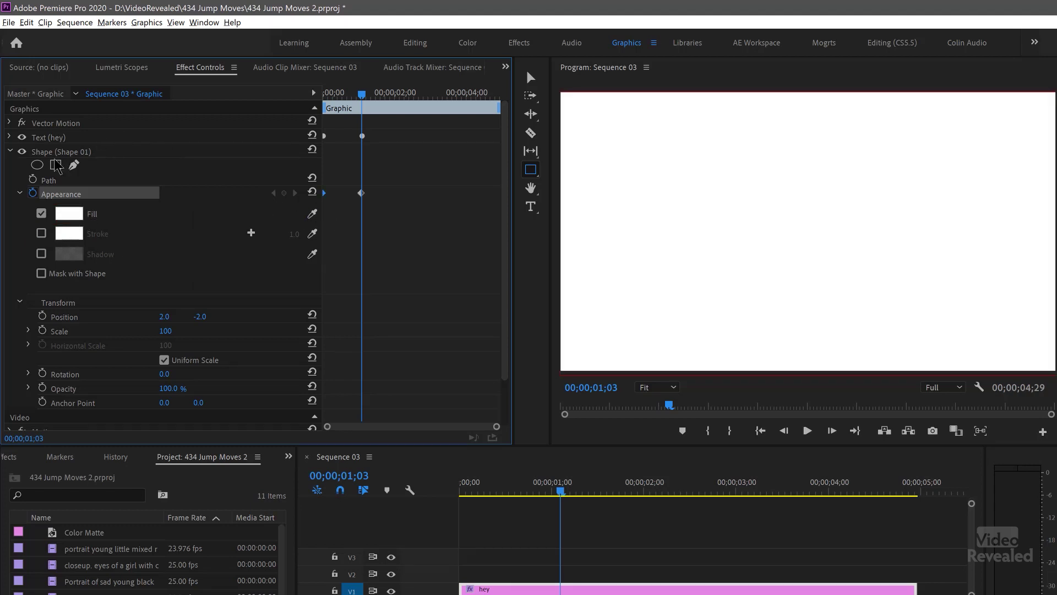
# Step: Set the text's fill color to red, FF0000, at the second Source Text keyframe and scrub through the change
pyautogui.click(8, 137)
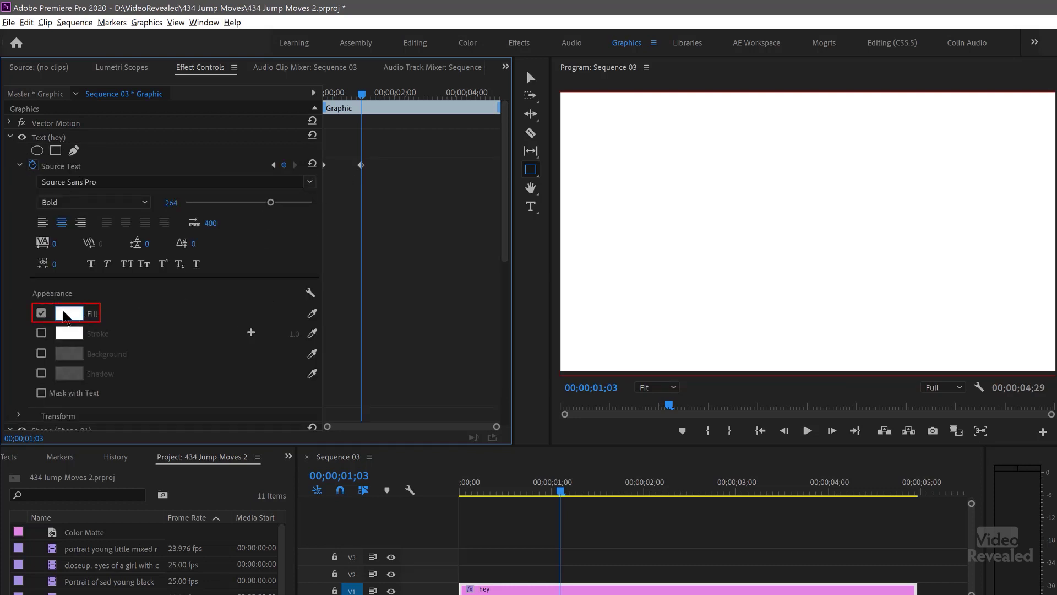
pyautogui.click(66, 315)
pyautogui.click(186, 214)
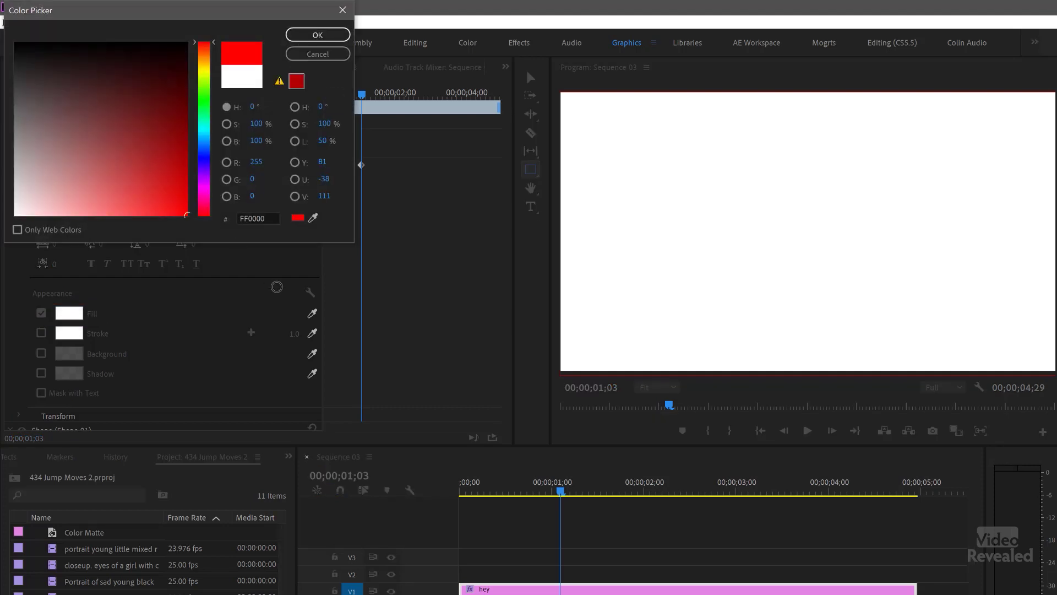
pyautogui.click(323, 35)
pyautogui.moveTo(345, 93); pyautogui.dragTo(387, 128)
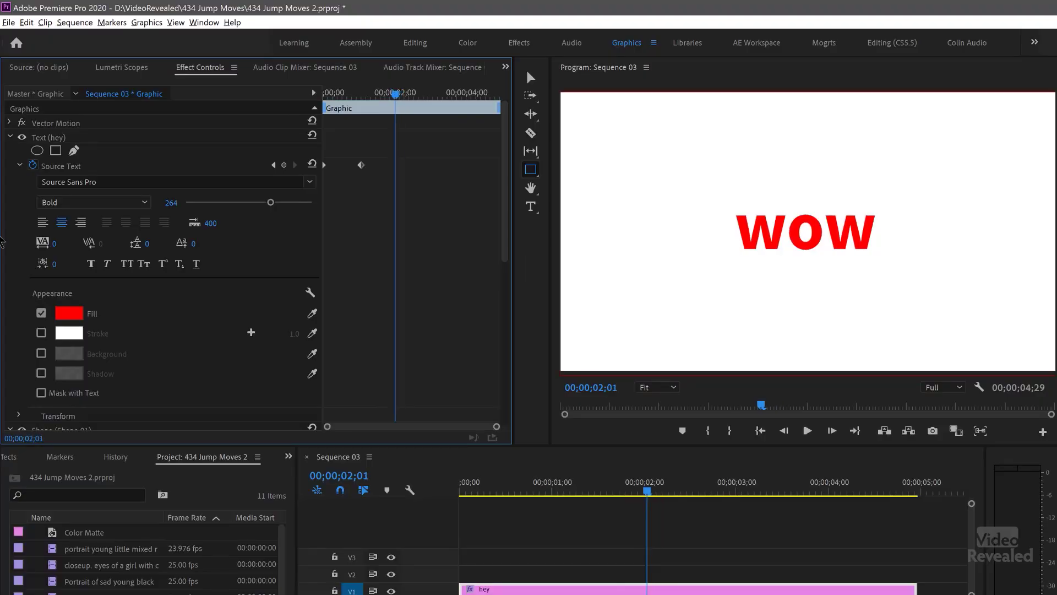
# Step: Expand the text's Transform properties, return to 00;00;01;03 and turn on keyframing for the text's Position
pyautogui.click(19, 165)
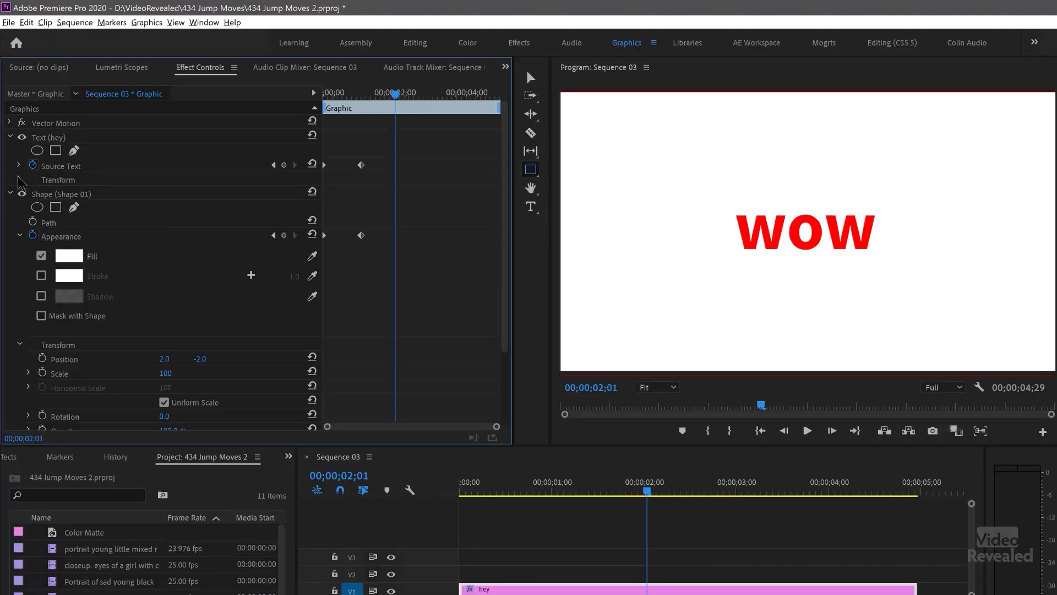
pyautogui.click(19, 180)
pyautogui.click(373, 95)
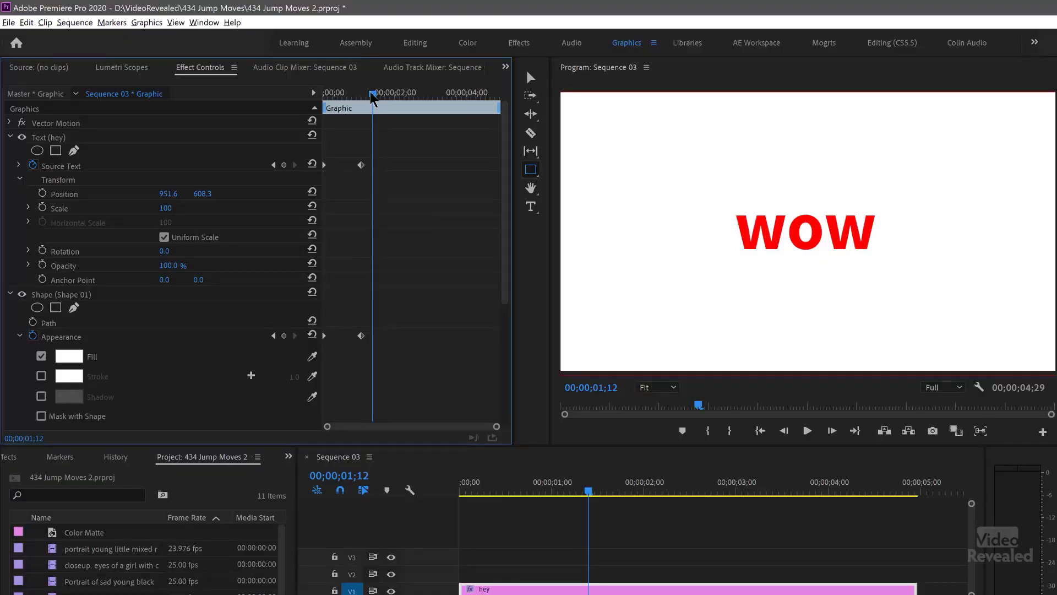
pyautogui.moveTo(368, 105); pyautogui.dragTo(361, 108)
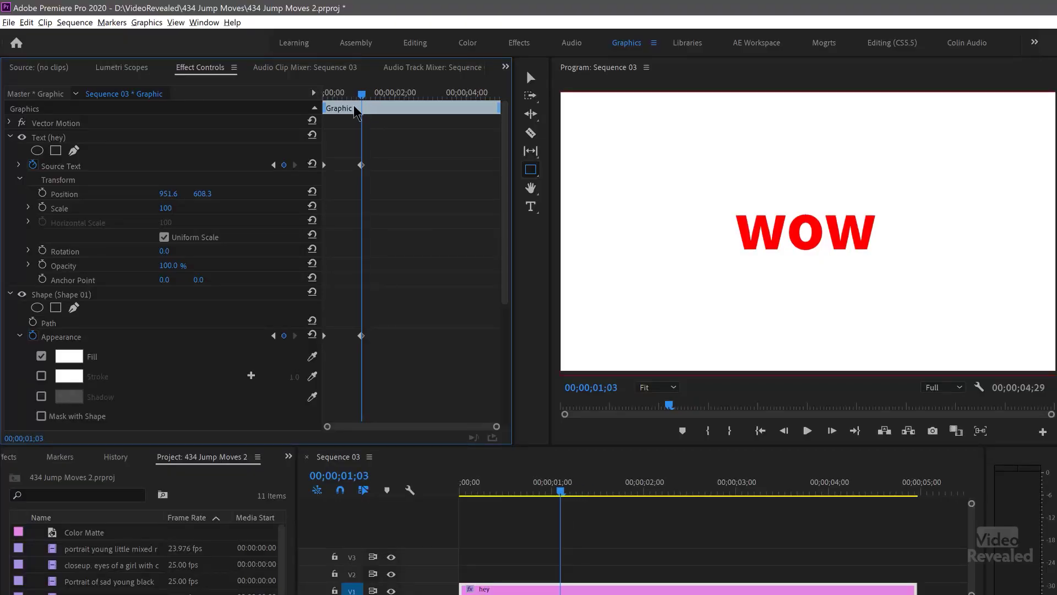
pyautogui.click(43, 192)
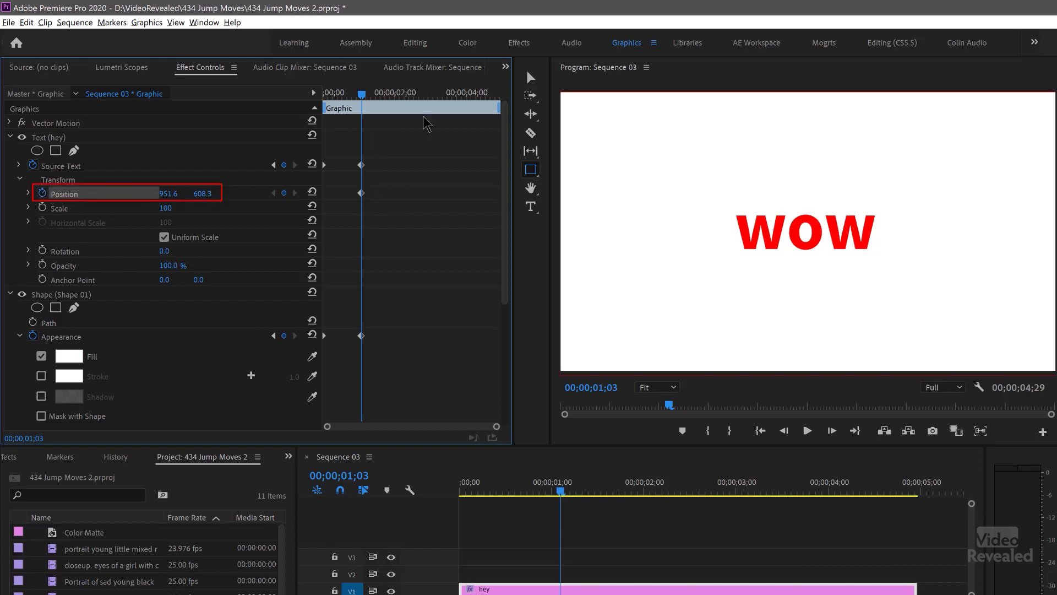
# Step: At 00;00;01;19, move the WOW text with the Selection tool toward the frame's lower right, to about 1518.6, 847.3
pyautogui.click(381, 94)
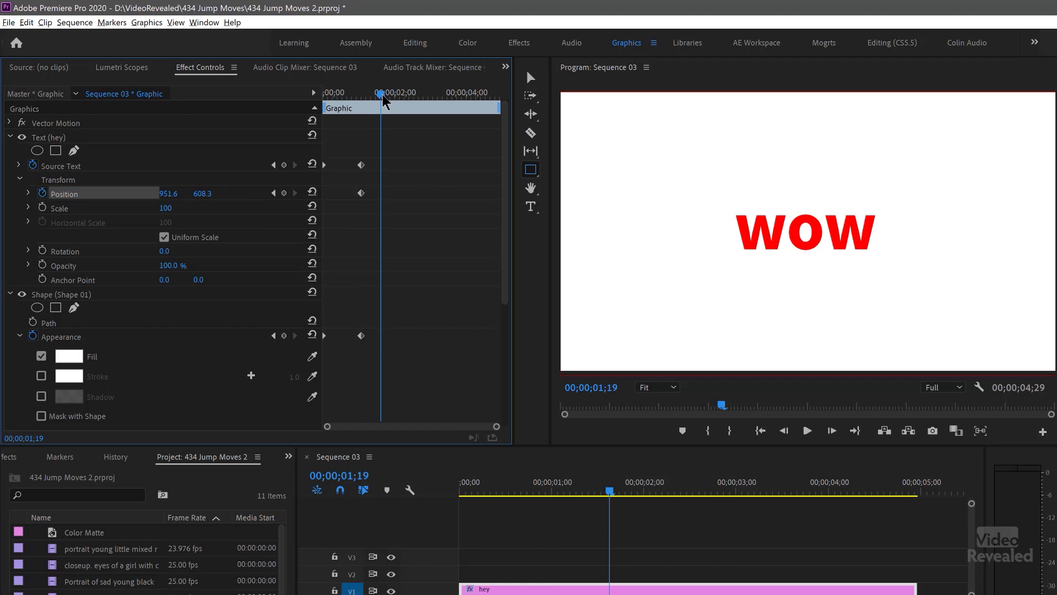
pyautogui.click(530, 79)
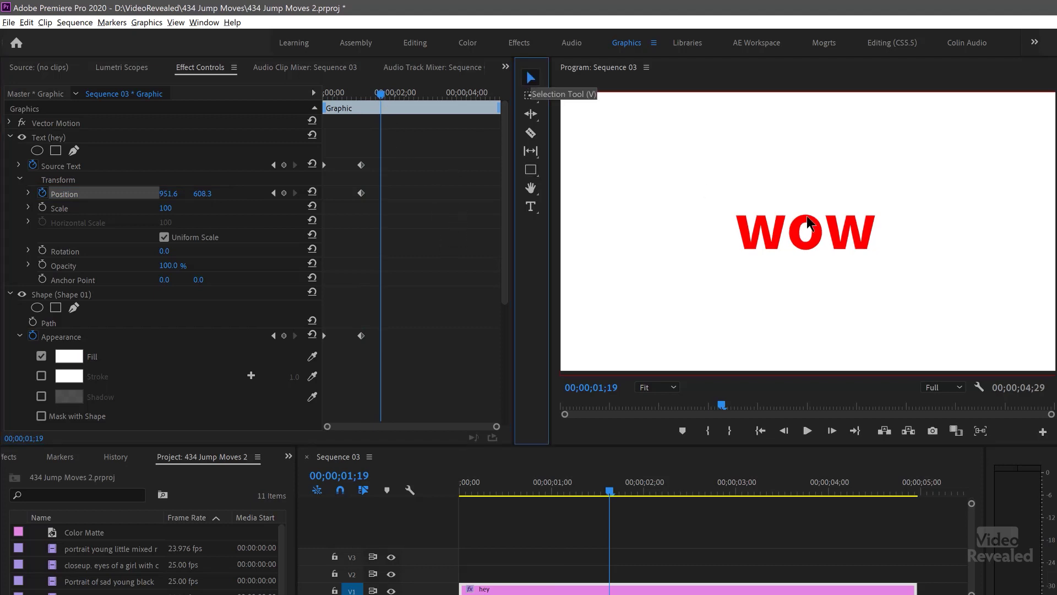
pyautogui.moveTo(795, 240); pyautogui.dragTo(797, 245)
pyautogui.moveTo(867, 232); pyautogui.dragTo(1015, 291)
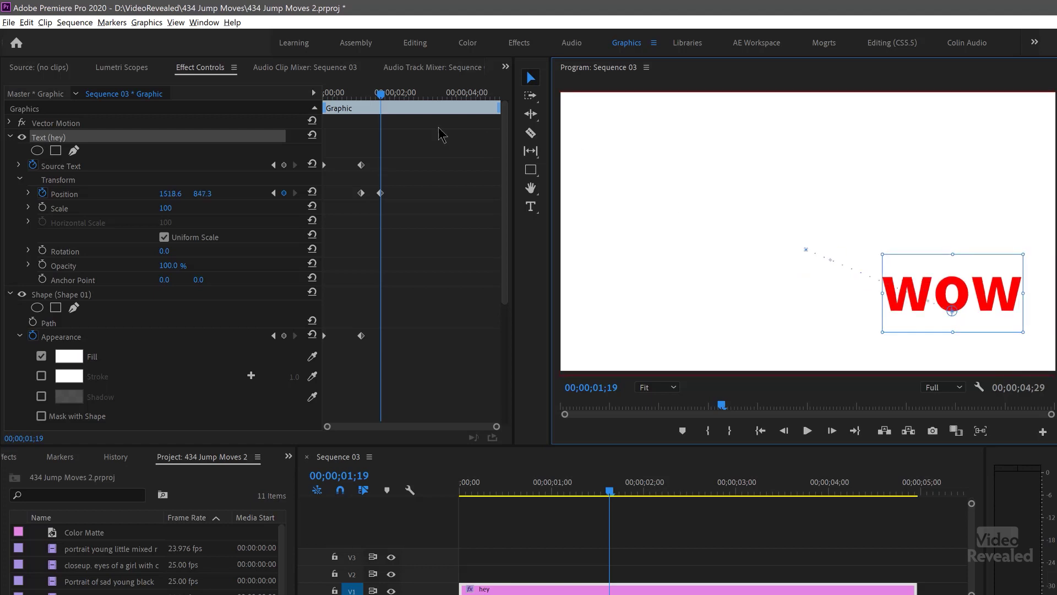
# Step: At 00;00;01;25, move the WOW text toward the frame's upper left, about 413.6, 312.3, and shift that Position keyframe slightly later
pyautogui.moveTo(380, 105)
pyautogui.mouseDown()
pyautogui.moveTo(359, 105)
pyautogui.moveTo(389, 111)
pyautogui.mouseUp()
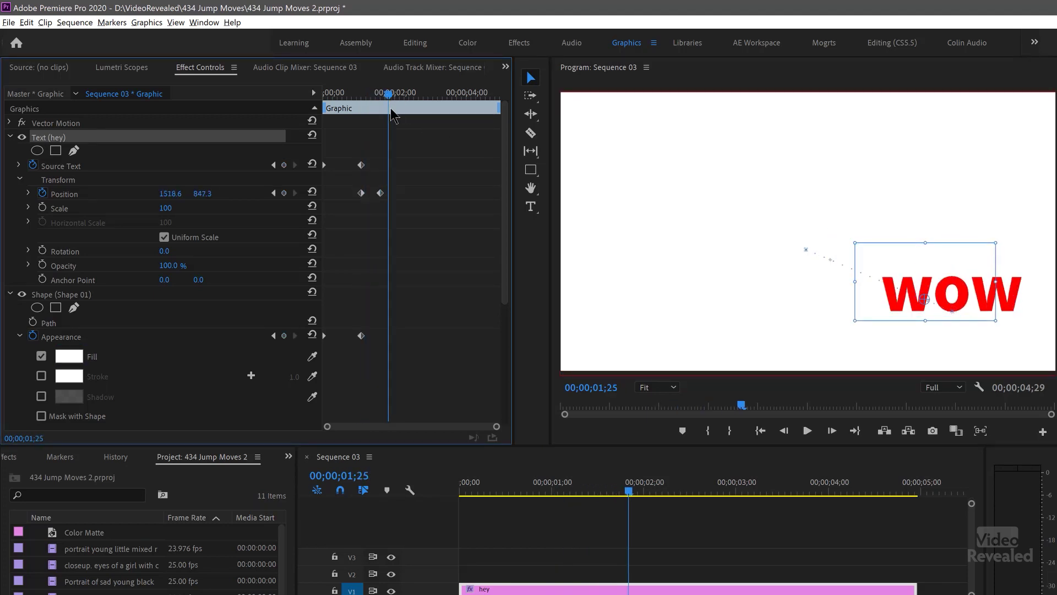
pyautogui.moveTo(933, 285); pyautogui.dragTo(647, 148)
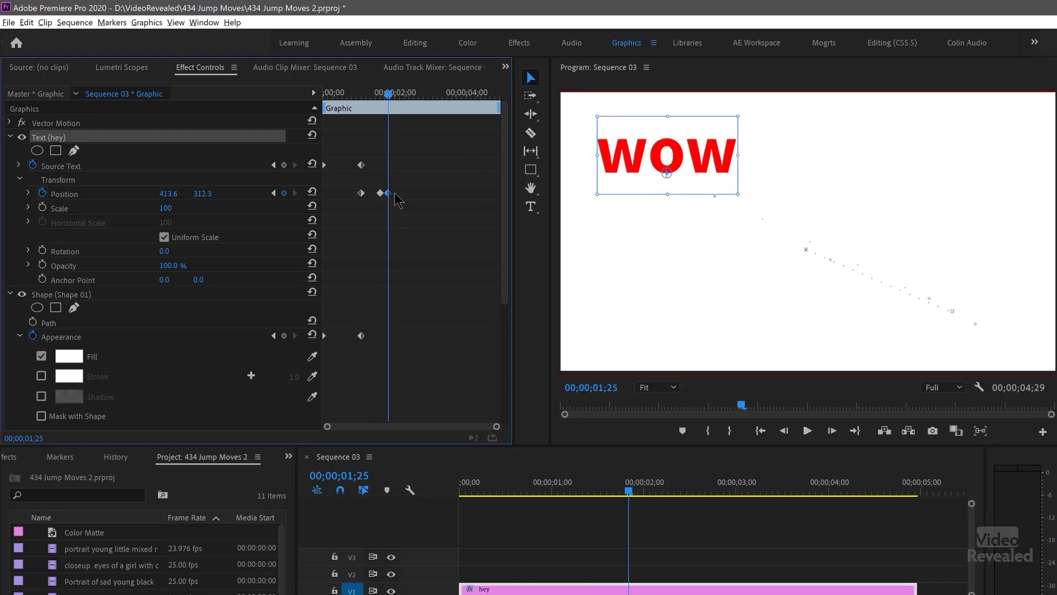
pyautogui.moveTo(388, 193); pyautogui.dragTo(400, 194)
# Step: At 00;00;02;22, move the WOW text toward the frame's lower left, about 407.6, 895.3, and play the animation from the start
pyautogui.press('space')
pyautogui.moveTo(683, 177); pyautogui.dragTo(681, 328)
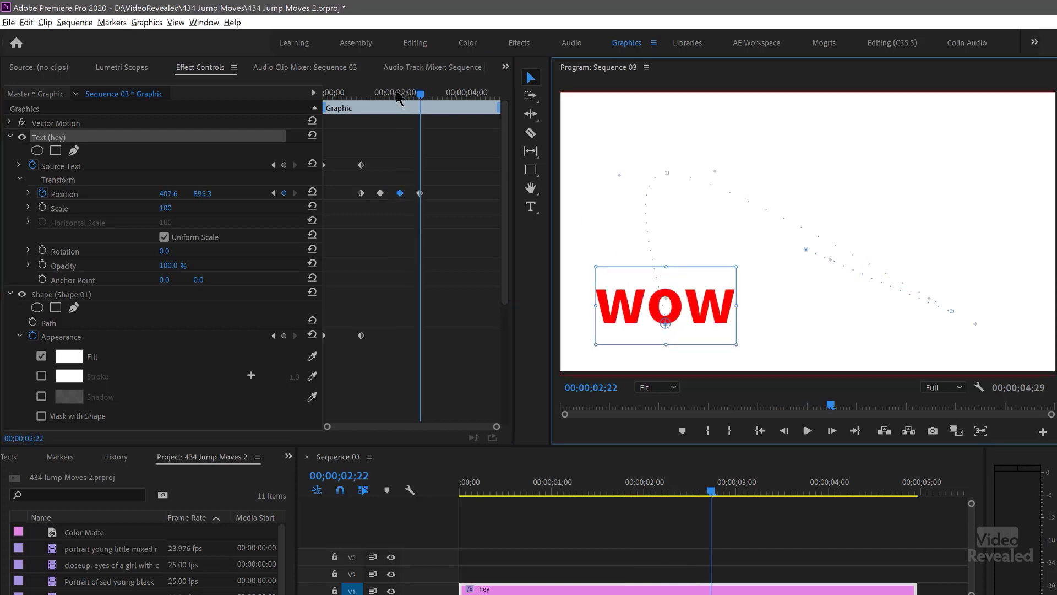
pyautogui.press('Home')
pyautogui.press('space')
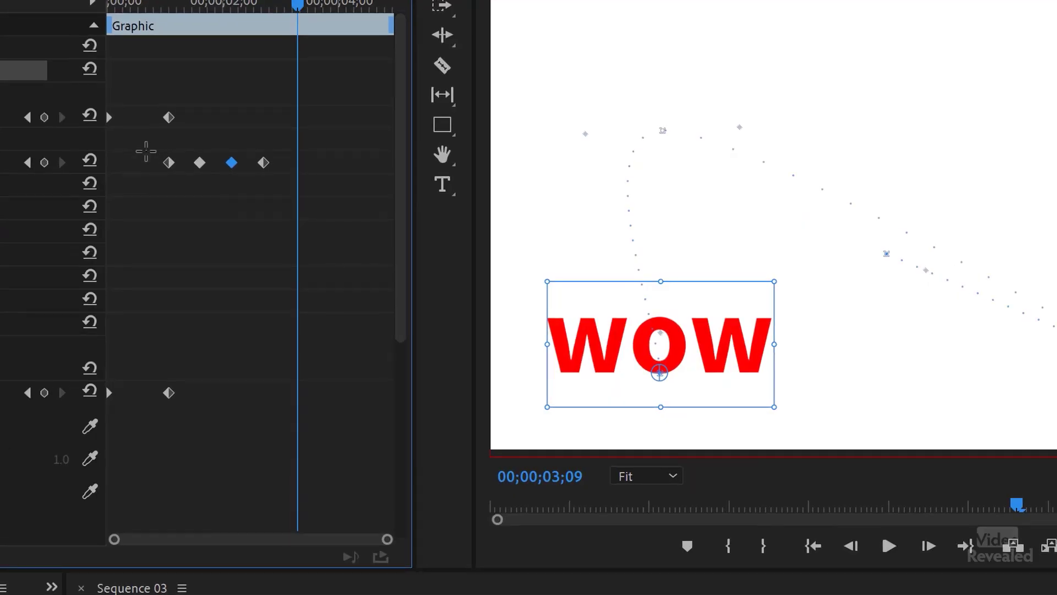
# Step: Set the temporal interpolation of all four Position keyframes to Hold and play back the text's jumps
pyautogui.moveTo(146, 151); pyautogui.dragTo(273, 189)
pyautogui.rightClick(261, 162)
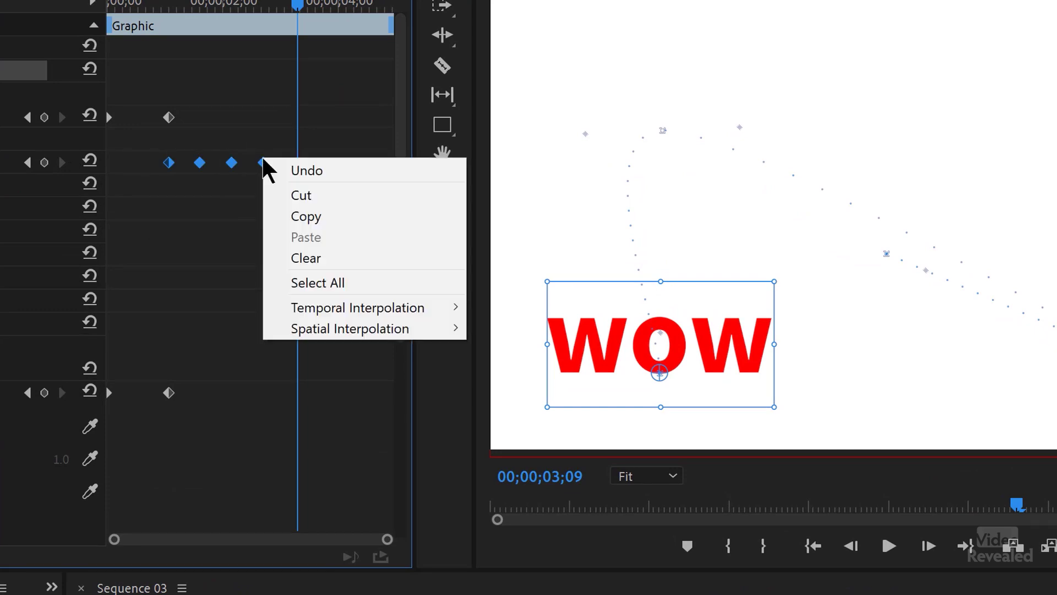
pyautogui.moveTo(340, 297)
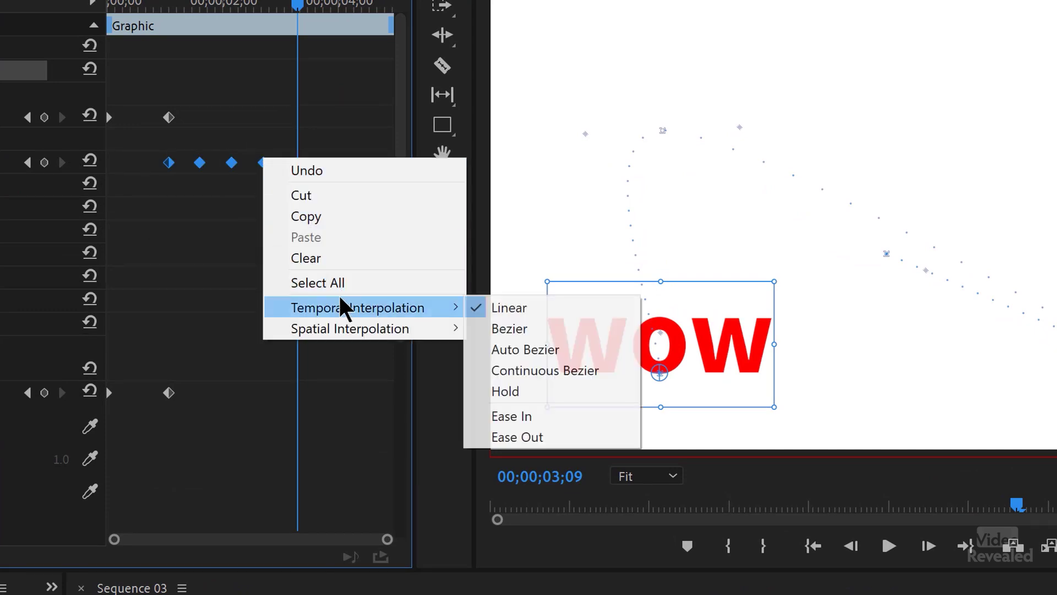
pyautogui.click(530, 391)
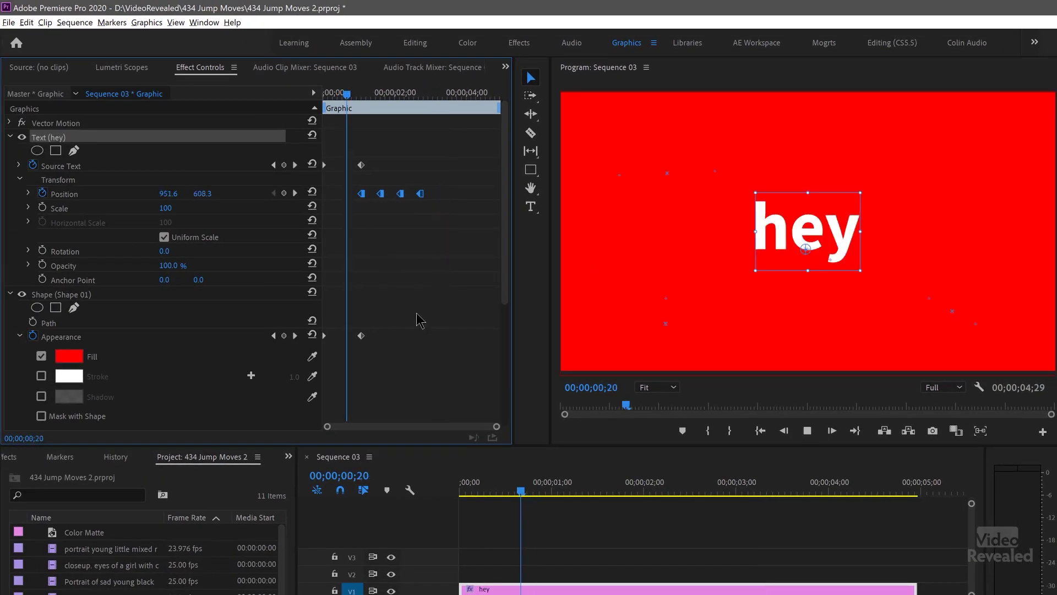
pyautogui.press('space')
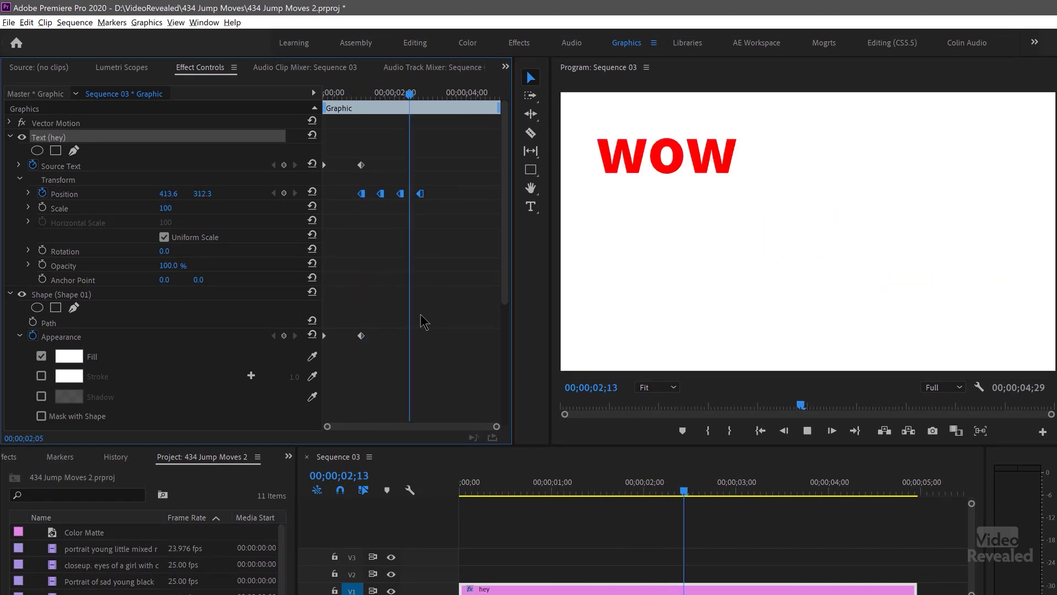
pyautogui.press('space')
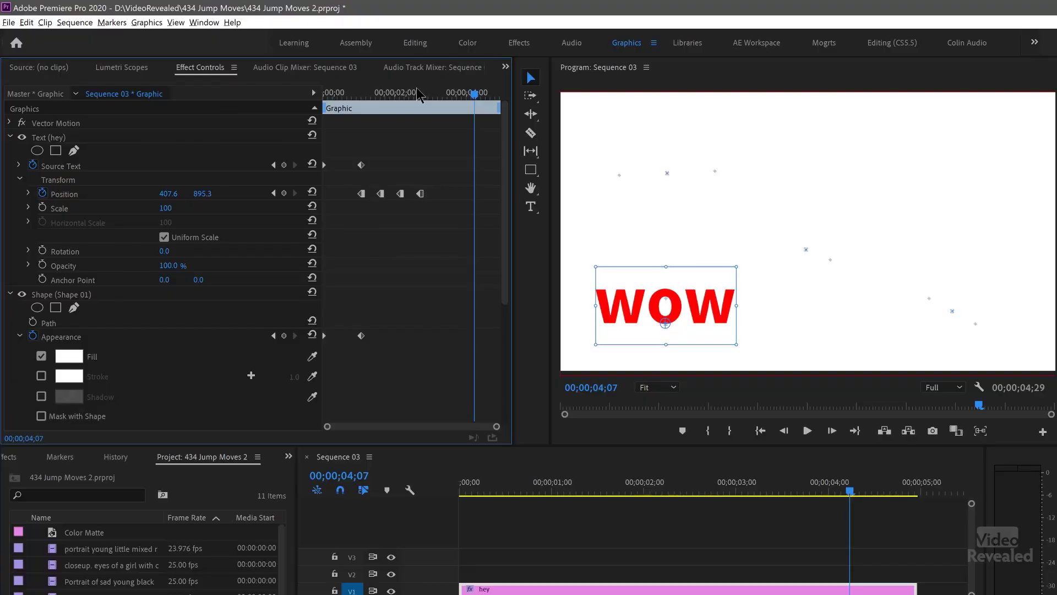
pyautogui.moveTo(417, 88); pyautogui.dragTo(368, 99)
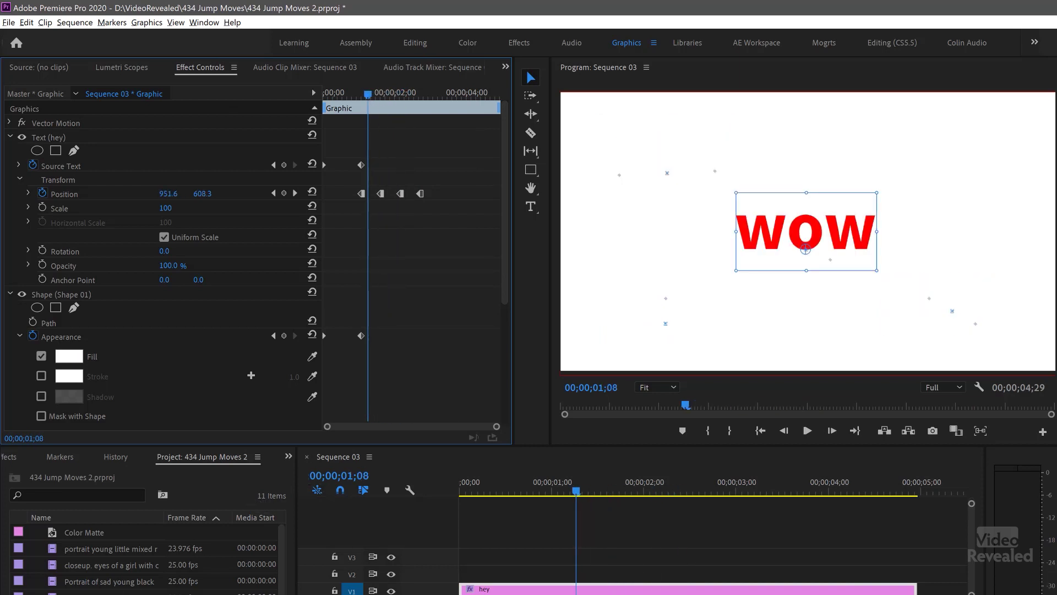
# Step: Open Sequence 01 from the project and play it from the beginning
pyautogui.hotkey('shift', '1')
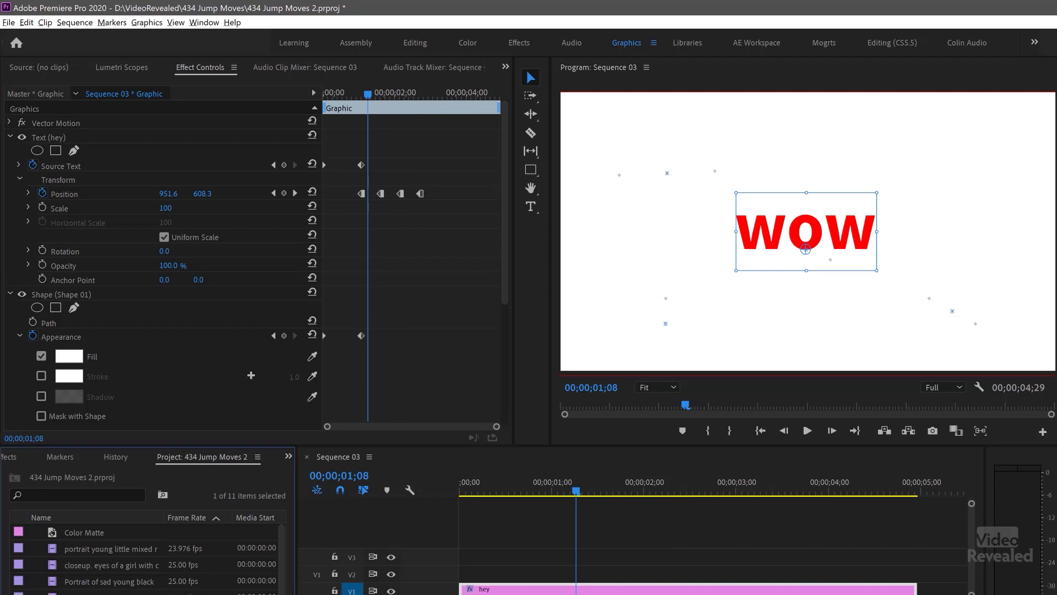
pyautogui.press('Return')
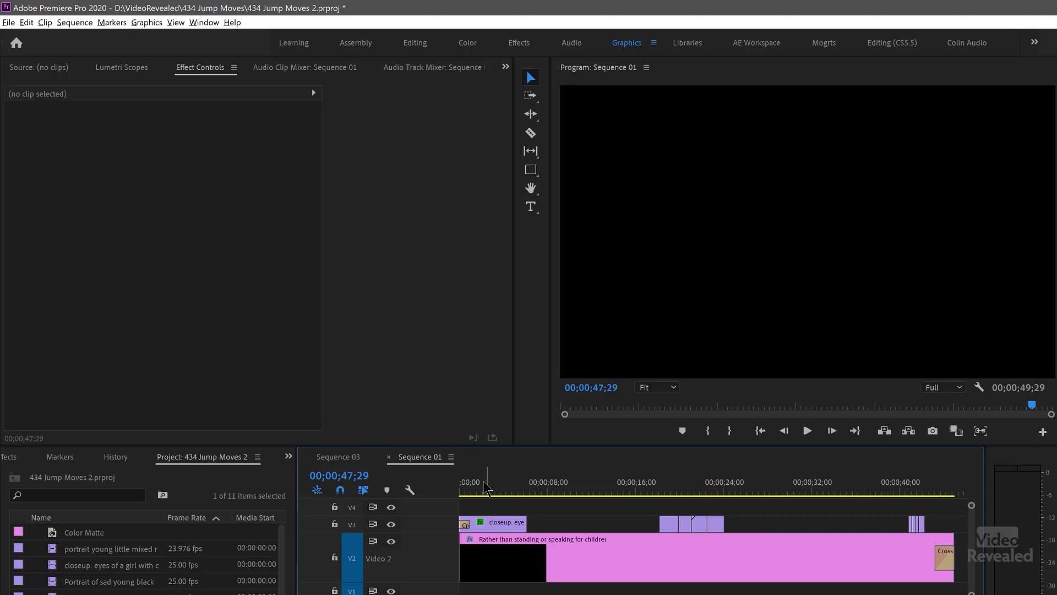
pyautogui.click(461, 488)
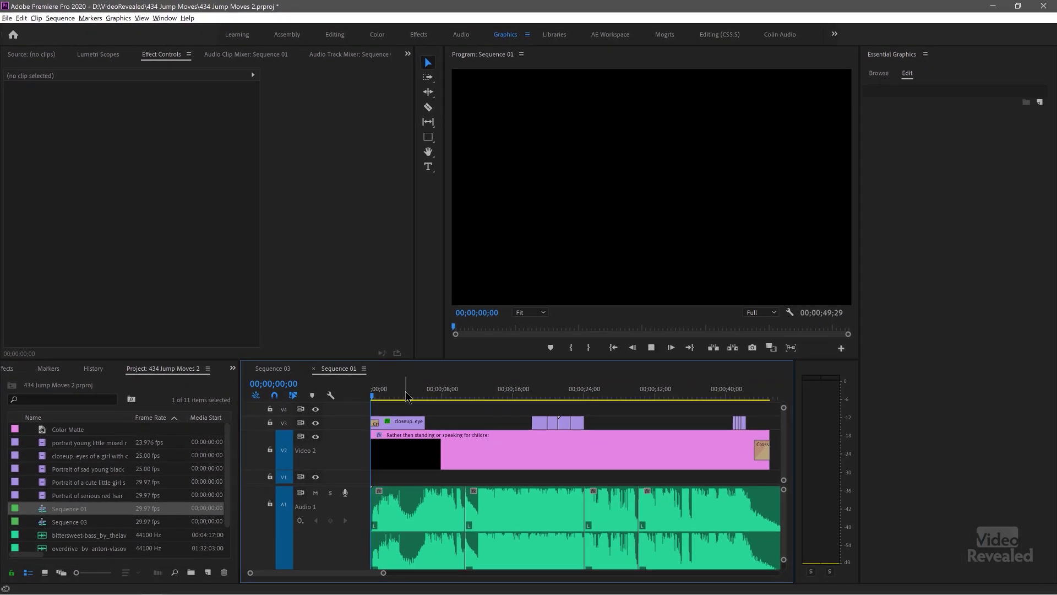
pyautogui.press('space')
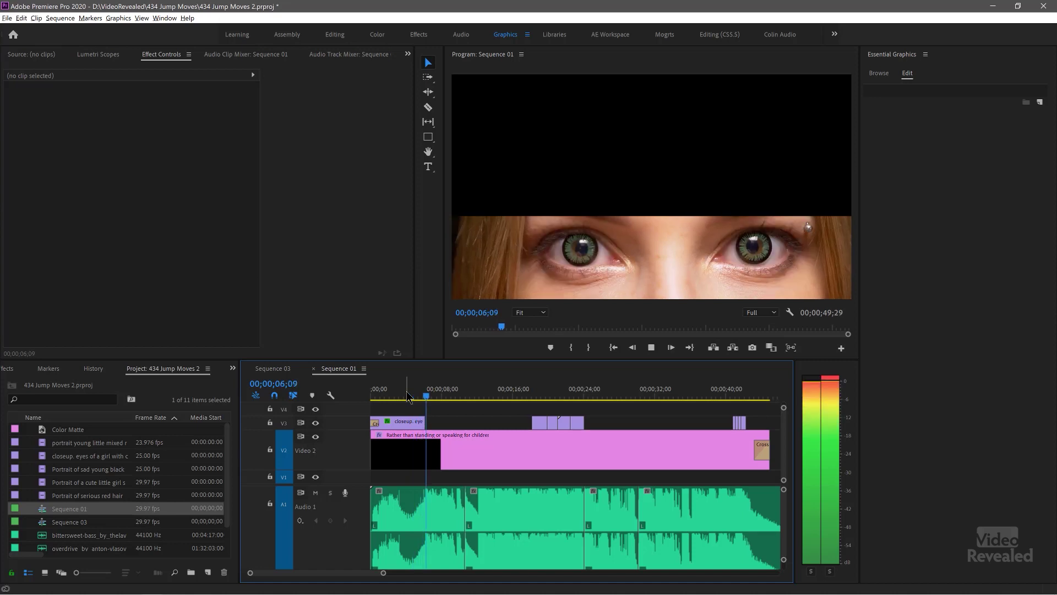
pyautogui.press('space')
# Step: Step frame by frame past the end of the first V3 clip to 00;00;06;08 and select the long graphic clip on V2
pyautogui.click(424, 394)
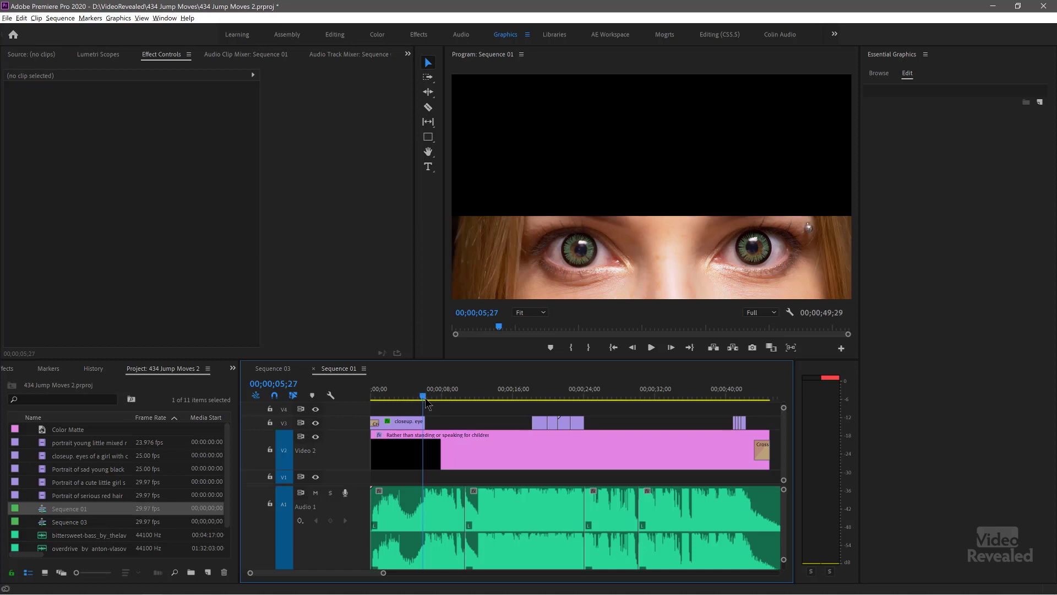
pyautogui.press('Down')
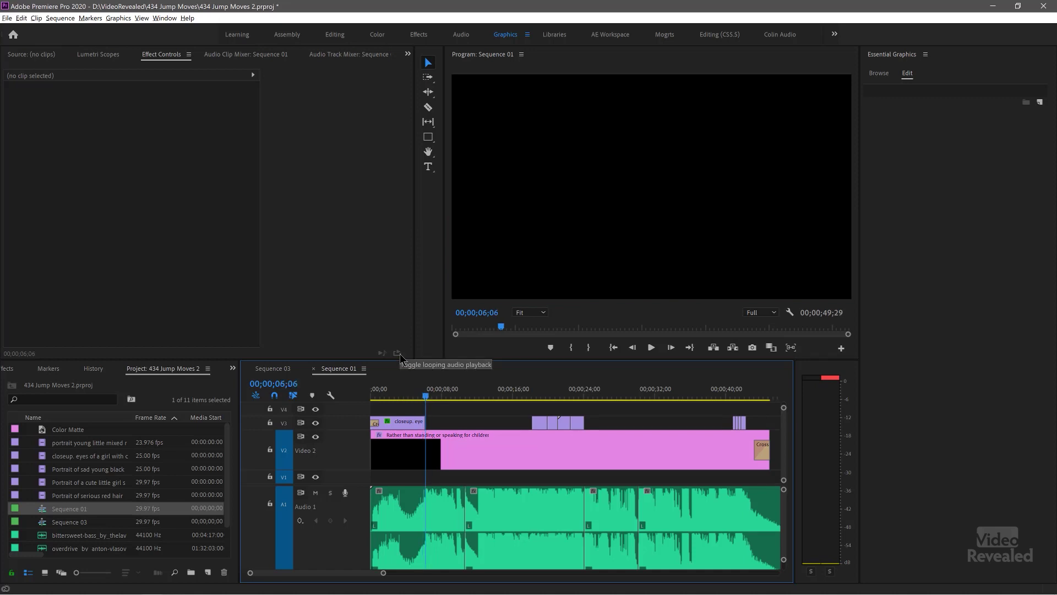
pyautogui.press('Right')
pyautogui.press('Right')
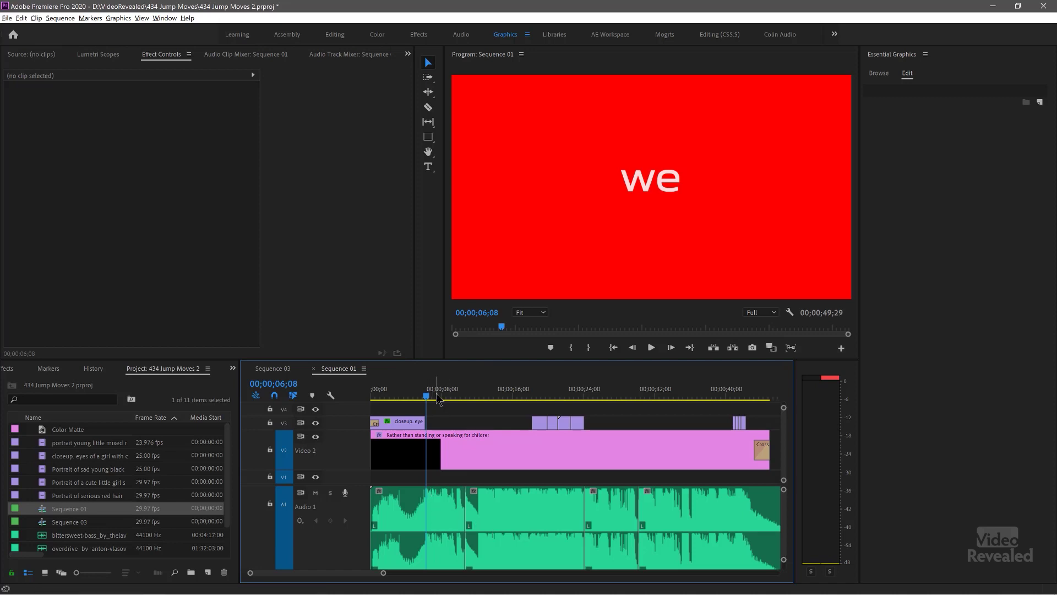
pyautogui.click(448, 444)
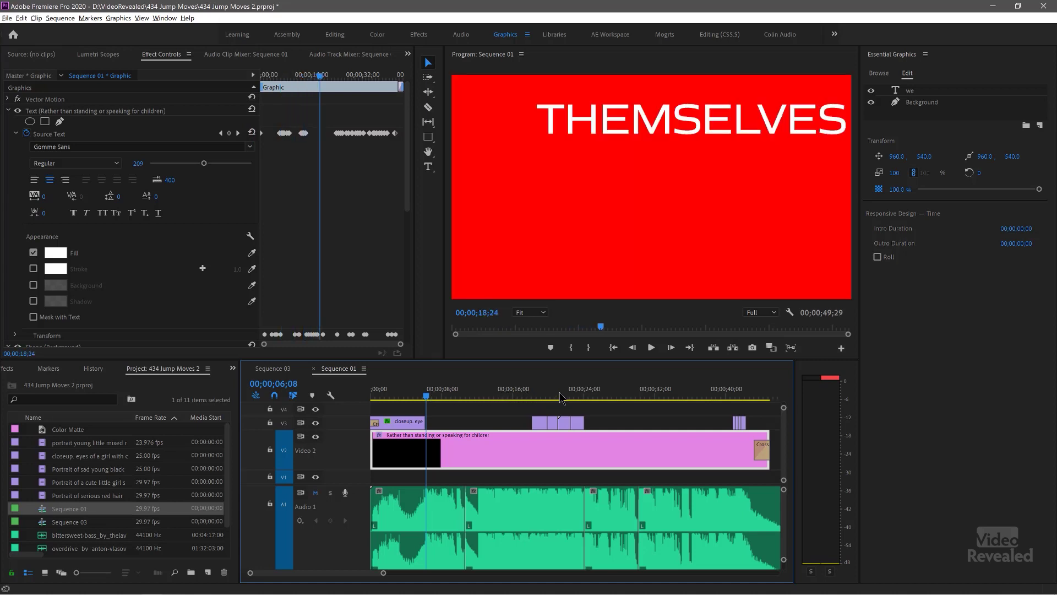
# Step: Examine the graphic's Source Text keyframes and the Background shape's Appearance keyframes at 00;00;10;11 and 00;00;14;00
pyautogui.click(462, 395)
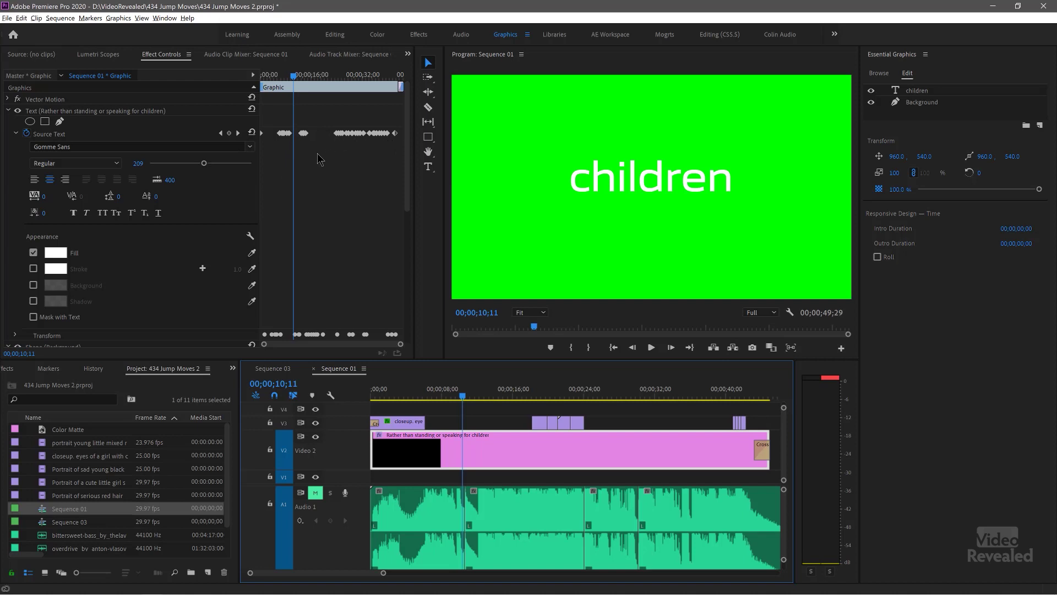
pyautogui.scroll(-3, 153, 254)
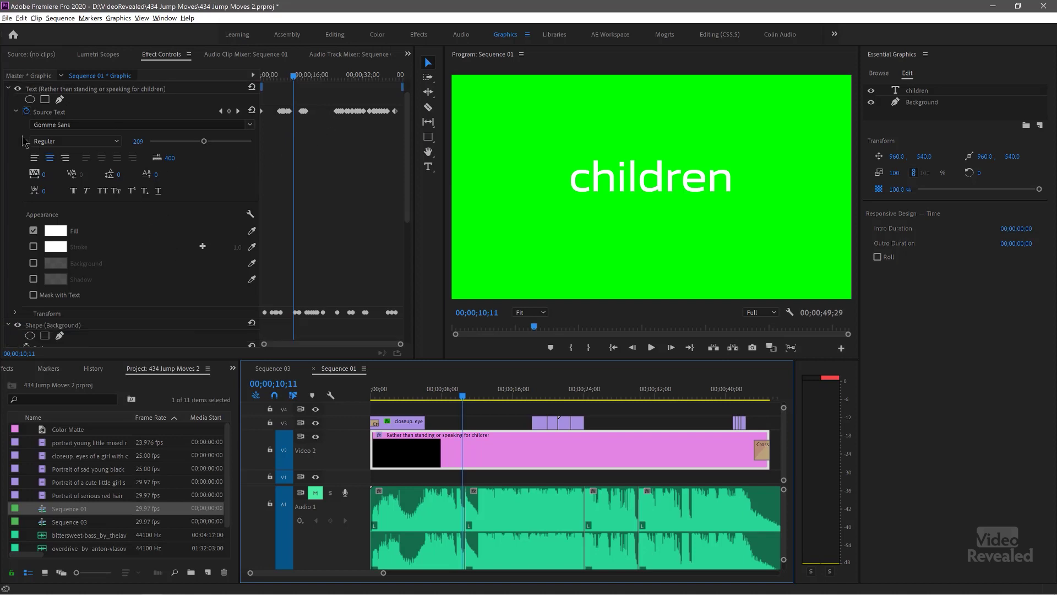
pyautogui.scroll(-2, 209, 311)
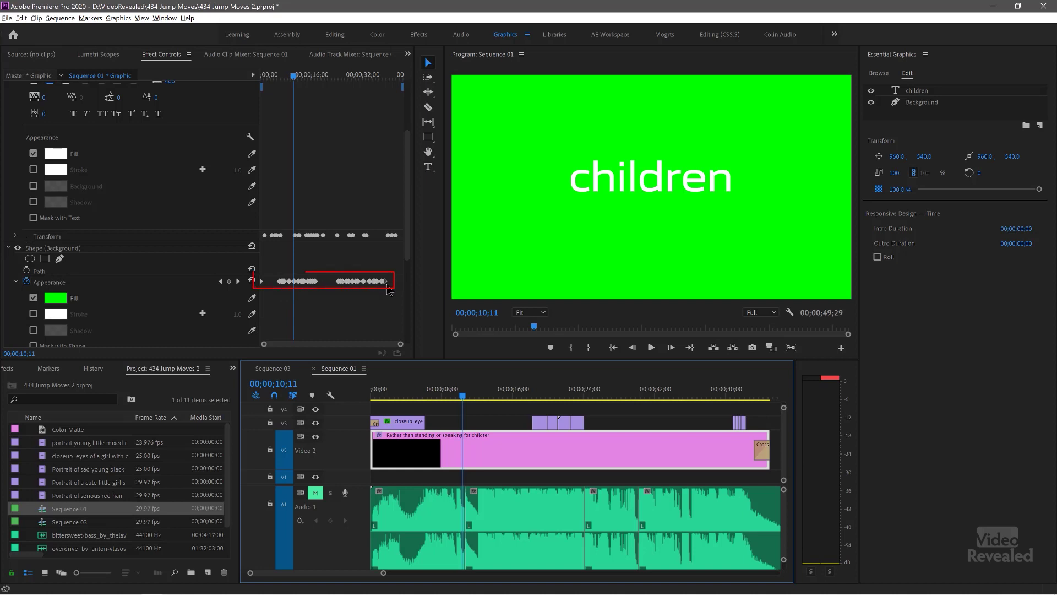
pyautogui.moveTo(498, 393); pyautogui.dragTo(503, 397)
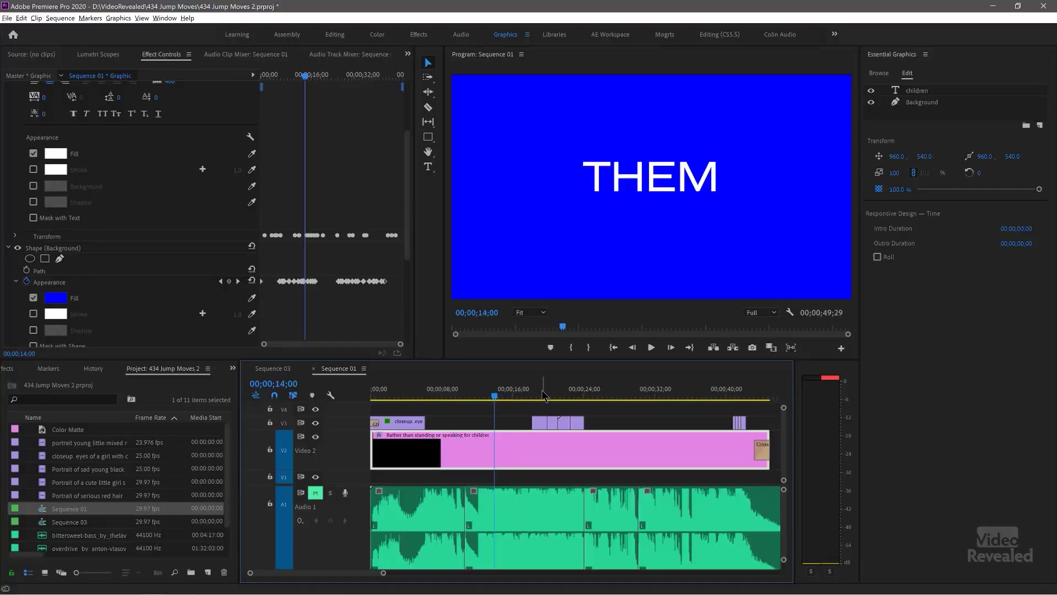
# Step: Select the portrait clip at 00;00;19;03 on V3 and play the sequence from the start of that clip
pyautogui.click(541, 396)
pyautogui.click(540, 422)
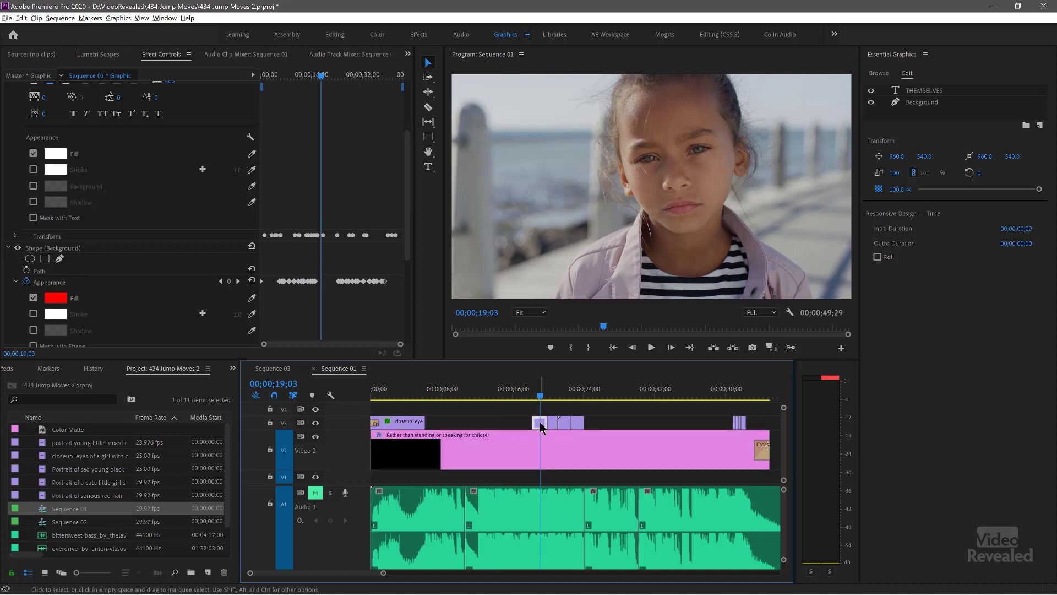
pyautogui.press('Up')
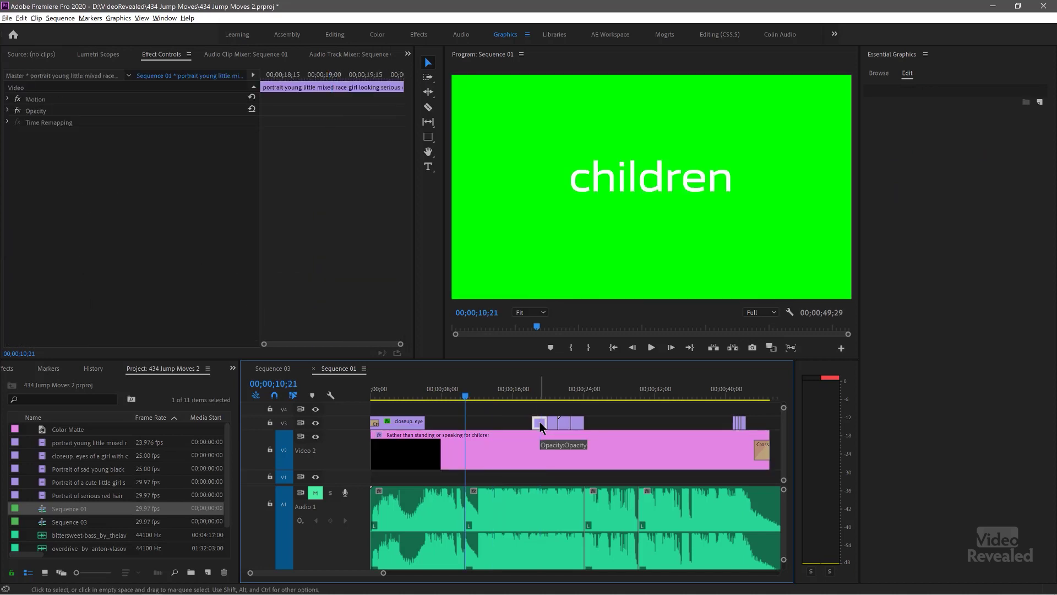
pyautogui.press('Down')
pyautogui.press('space')
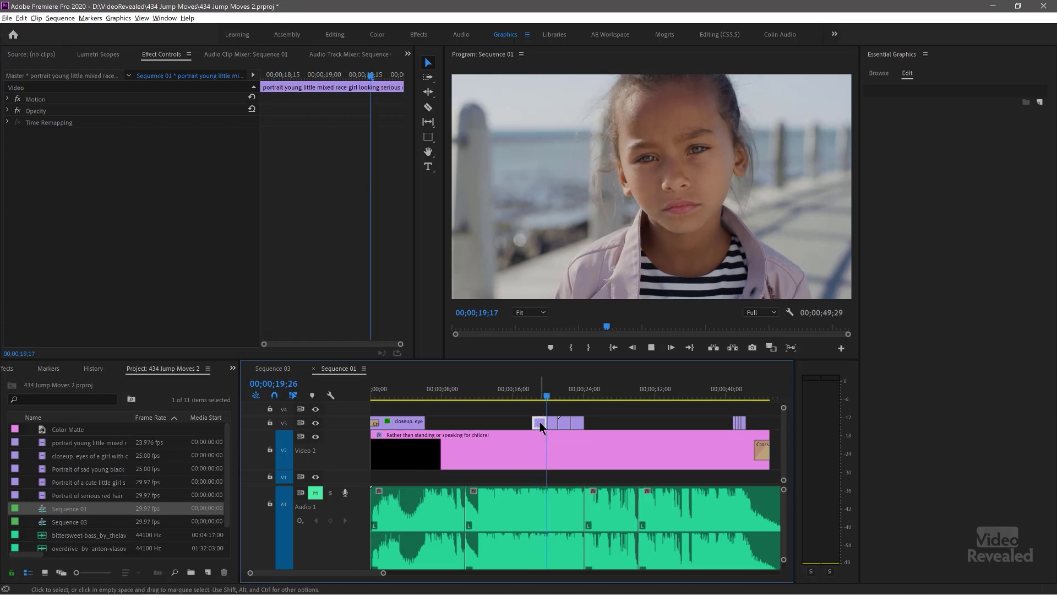
pyautogui.press('space')
# Step: Turn on keyframing for the portrait clip's Position and Scale at 00;00;18;18 and move the Position keyframe to the clip's start
pyautogui.press('=')
pyautogui.press('=')
pyautogui.press('=')
pyautogui.press('=')
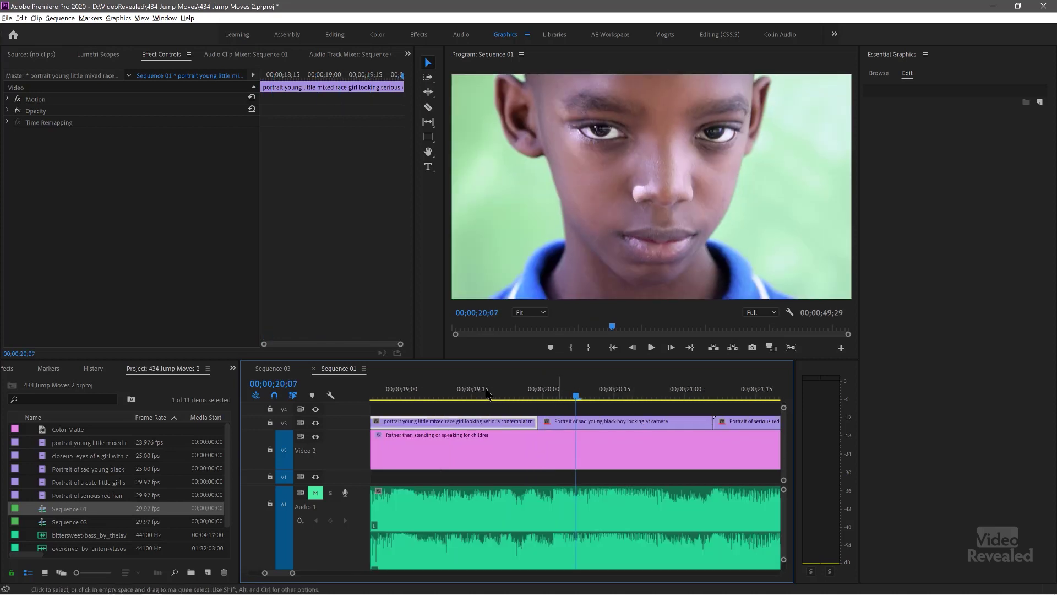
pyautogui.scroll(2, 465, 410)
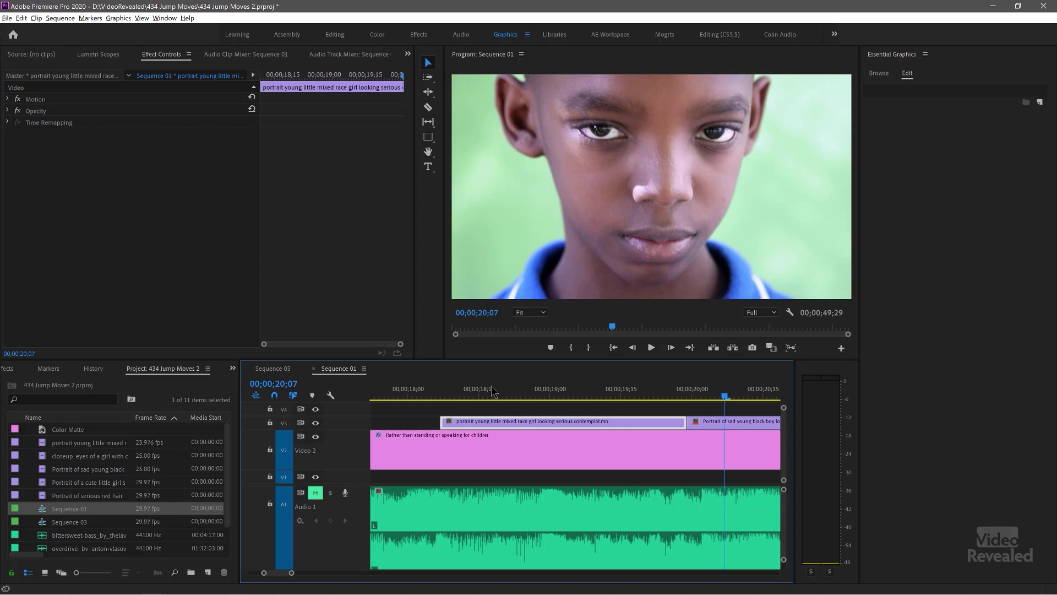
pyautogui.click(491, 395)
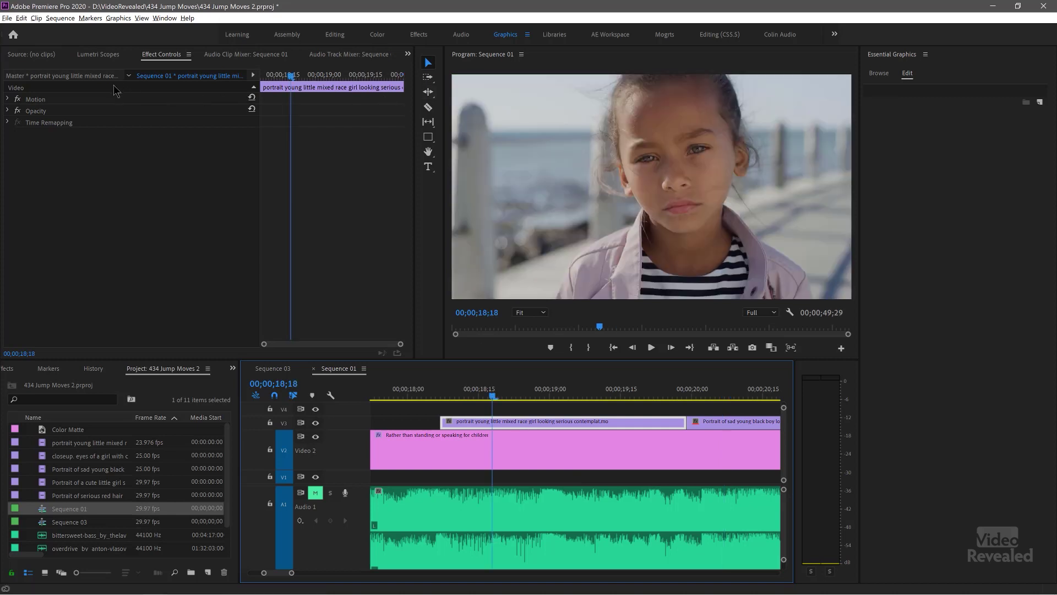
pyautogui.click(8, 99)
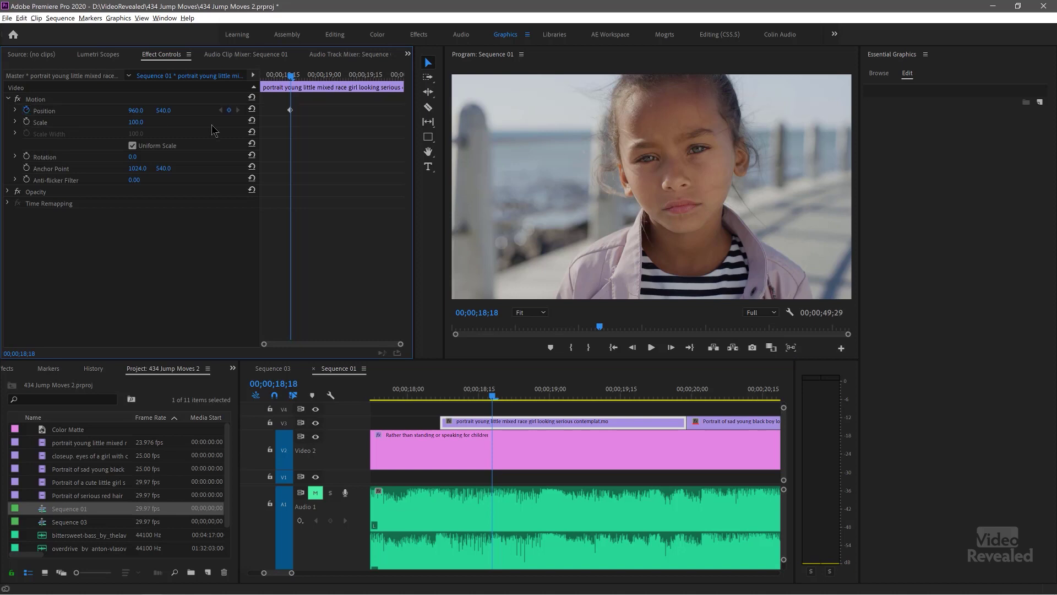
pyautogui.click(290, 110)
pyautogui.click(251, 109)
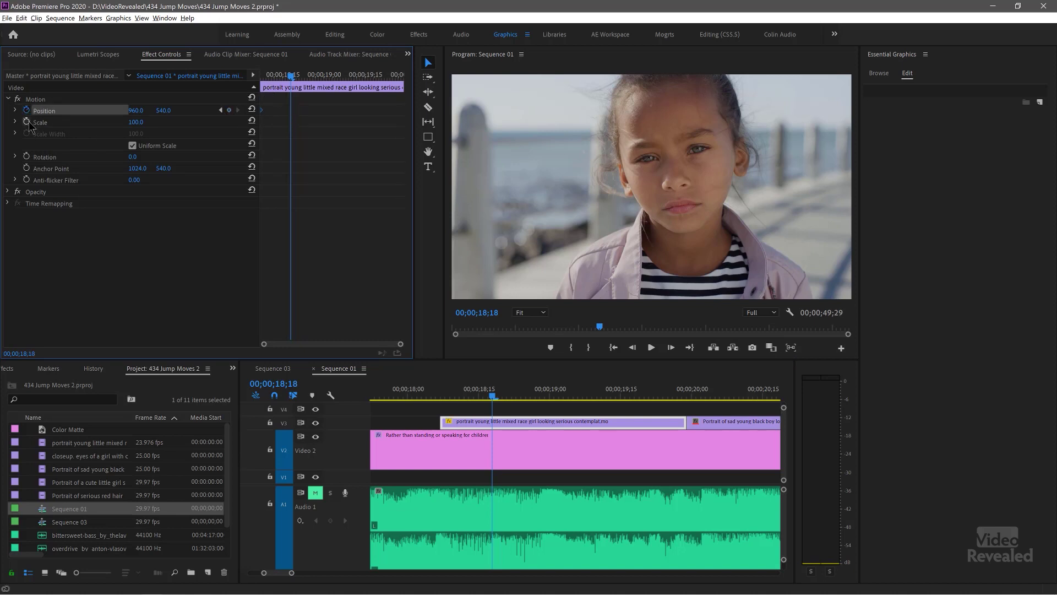
pyautogui.click(61, 270)
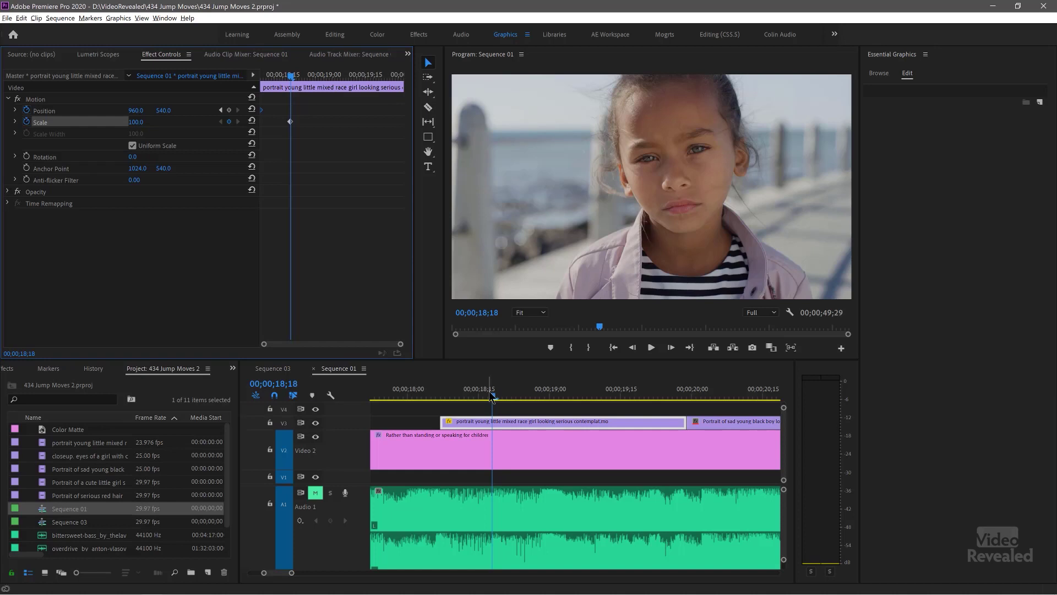
# Step: Step back to 00;00;18;13 and move the Scale keyframe to the start of the portrait clip
pyautogui.click(491, 396)
pyautogui.press('Left')
pyautogui.press('Left')
pyautogui.press('Left')
pyautogui.press('Left')
pyautogui.press('Left')
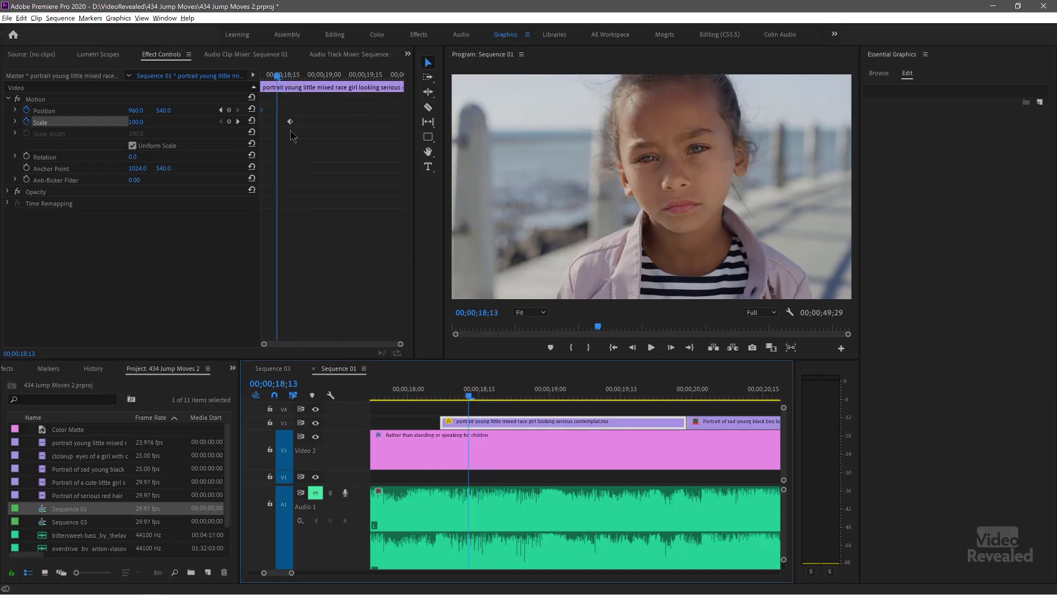
pyautogui.moveTo(290, 123); pyautogui.dragTo(243, 124)
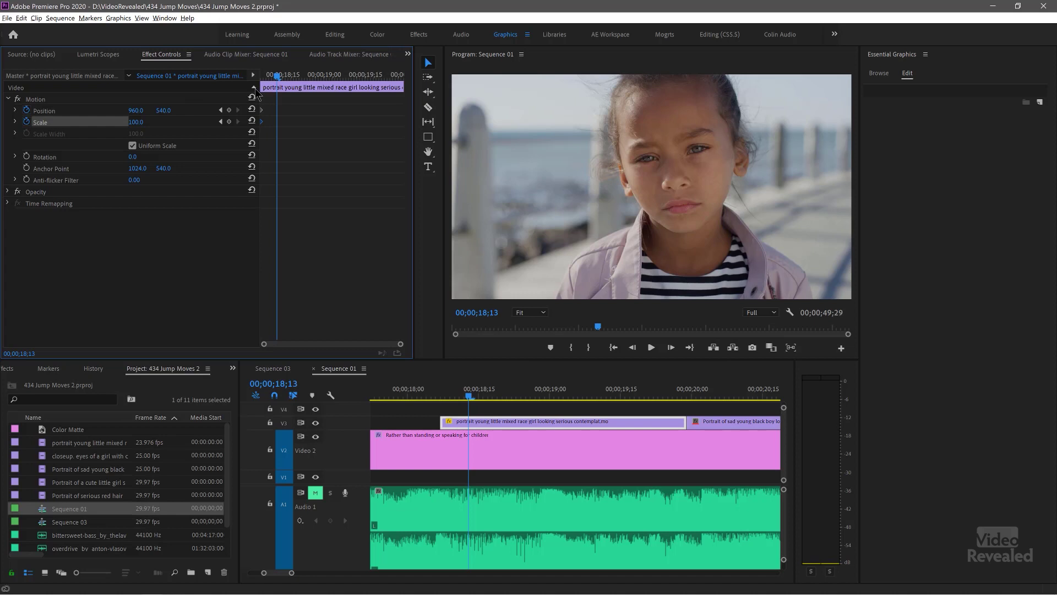
# Step: At 00;00;18;16, set the clip's horizontal Position to 1272 and Scale to 238, and play back the move
pyautogui.moveTo(278, 79); pyautogui.dragTo(285, 79)
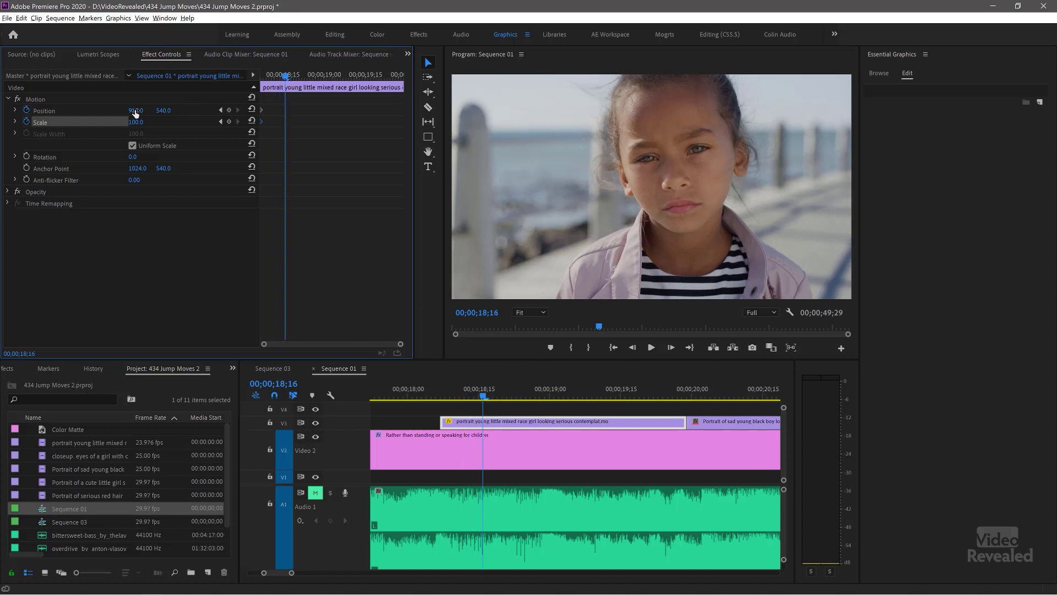
pyautogui.moveTo(136, 110); pyautogui.dragTo(308, 110)
pyautogui.moveTo(136, 122); pyautogui.dragTo(212, 122)
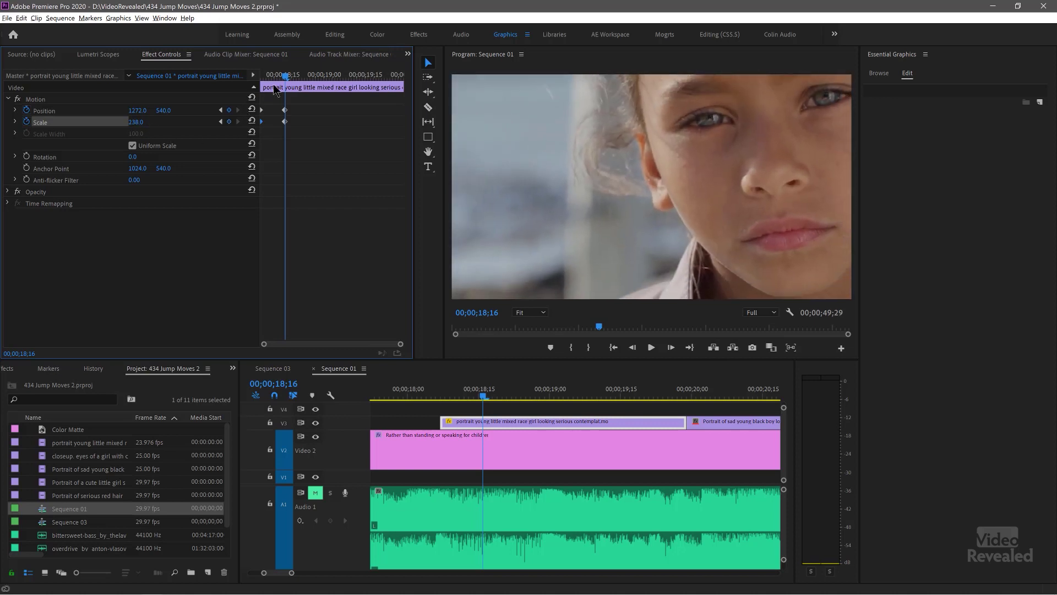
pyautogui.press('space')
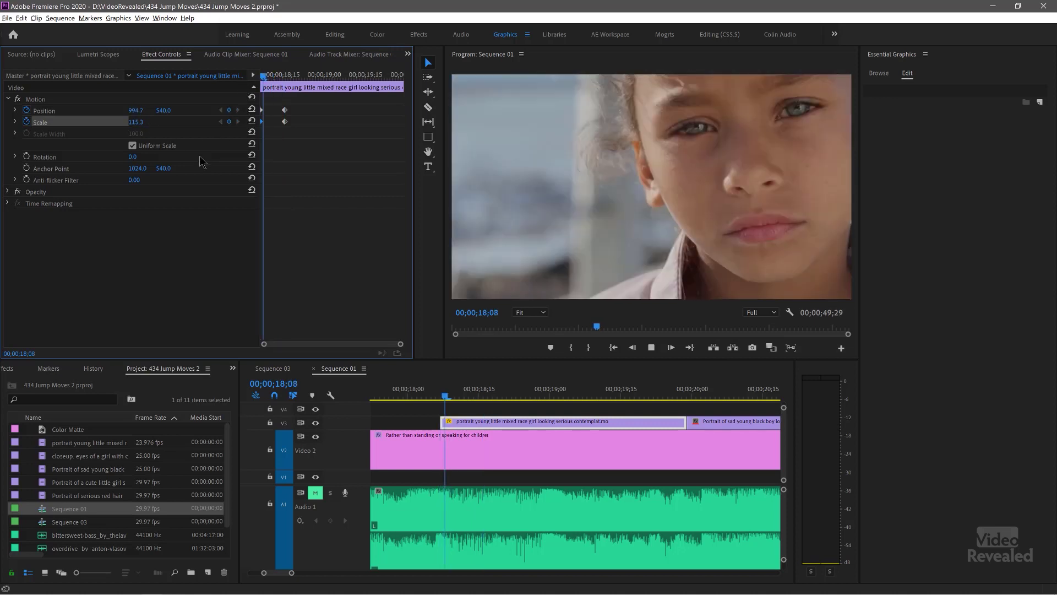
pyautogui.press('space')
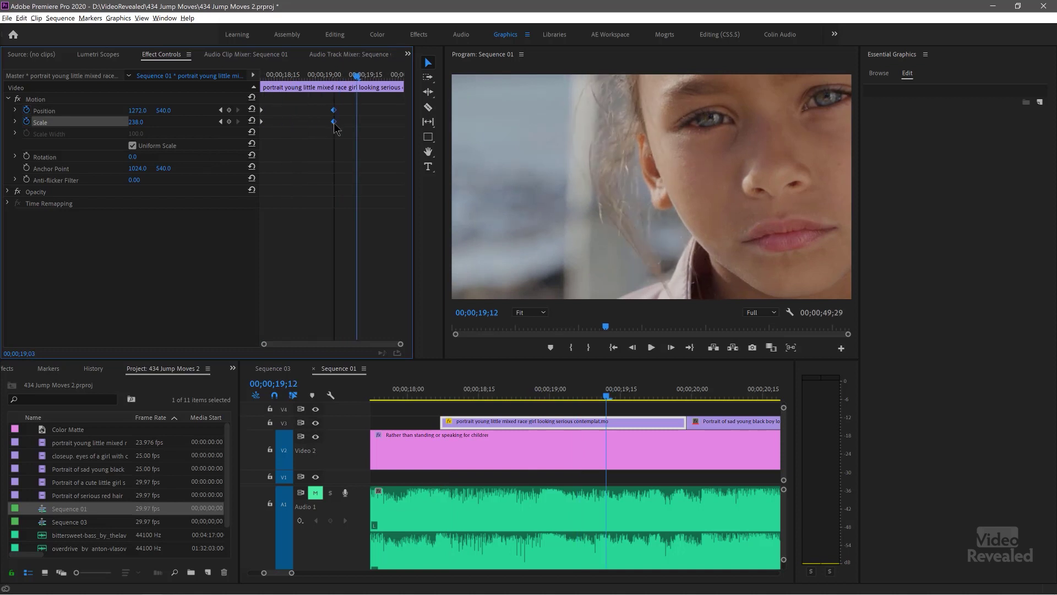
# Step: Shift the second Position and Scale keyframes nearer the clip's middle, and at 00;00;19;11 set Scale to 156 and Position to 480, 802
pyautogui.moveTo(311, 82); pyautogui.dragTo(358, 98)
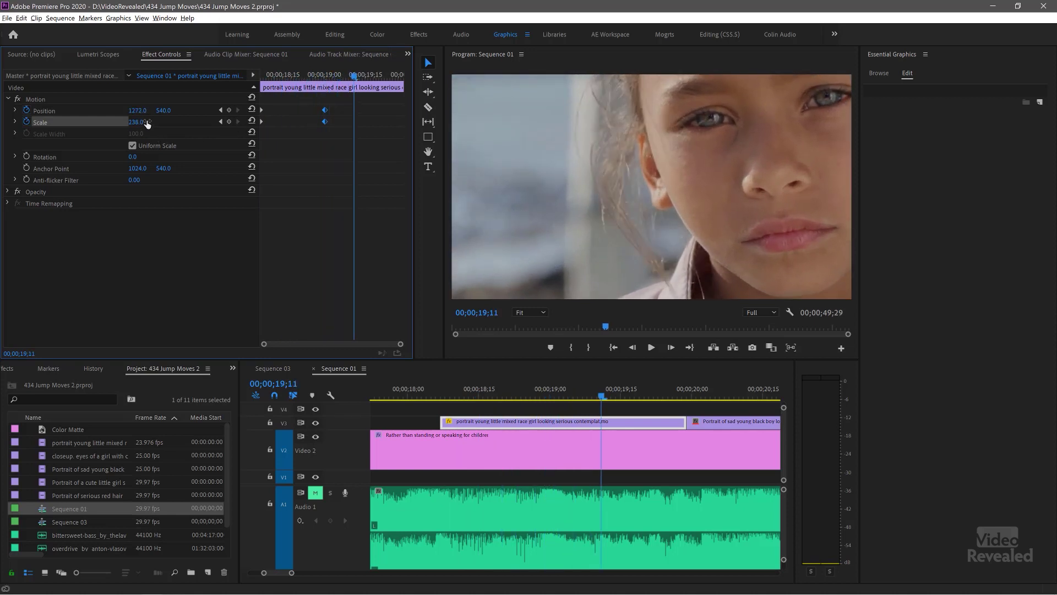
pyautogui.moveTo(135, 122); pyautogui.dragTo(220, 117)
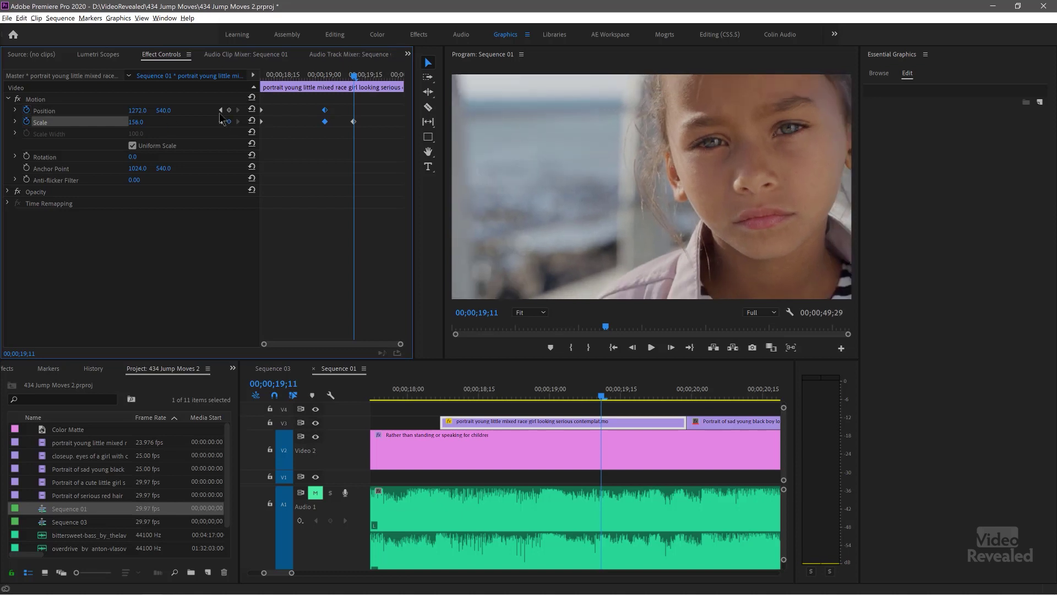
pyautogui.moveTo(851, 105); pyautogui.dragTo(832, 103)
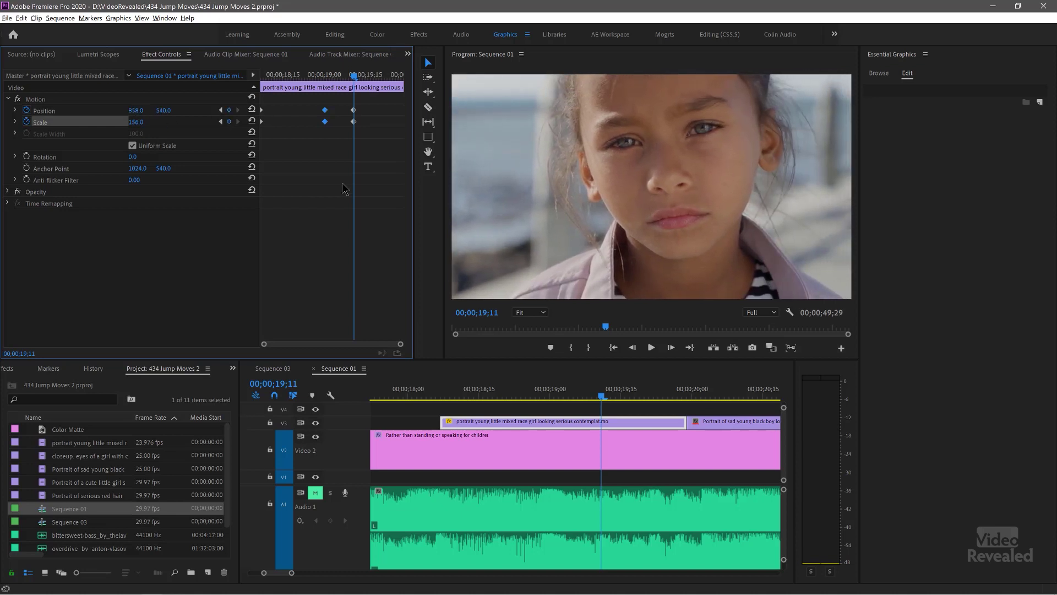
pyautogui.moveTo(163, 110); pyautogui.dragTo(89, 110)
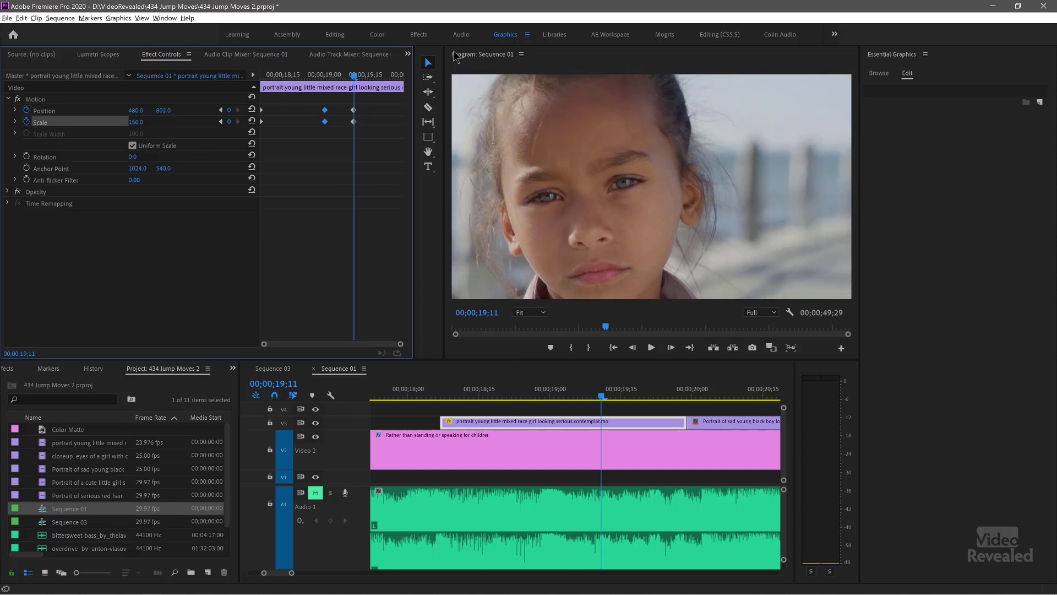
# Step: Set the temporal interpolation of all the clip's Position and Scale keyframes to Hold and play back the jumps from the clip's start
pyautogui.click(291, 75)
pyautogui.click(302, 74)
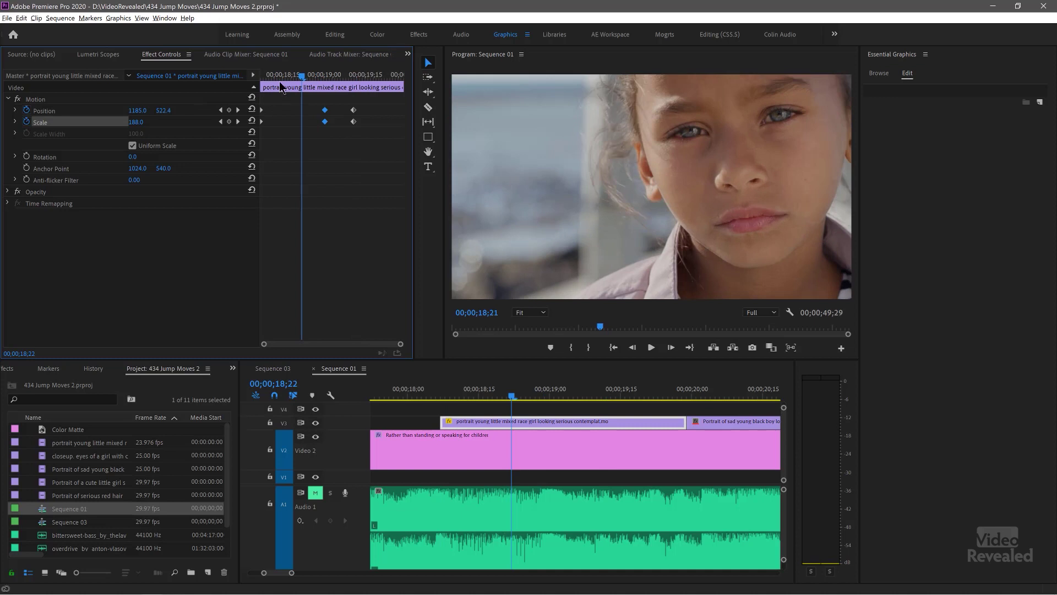
pyautogui.moveTo(343, 75); pyautogui.dragTo(383, 103)
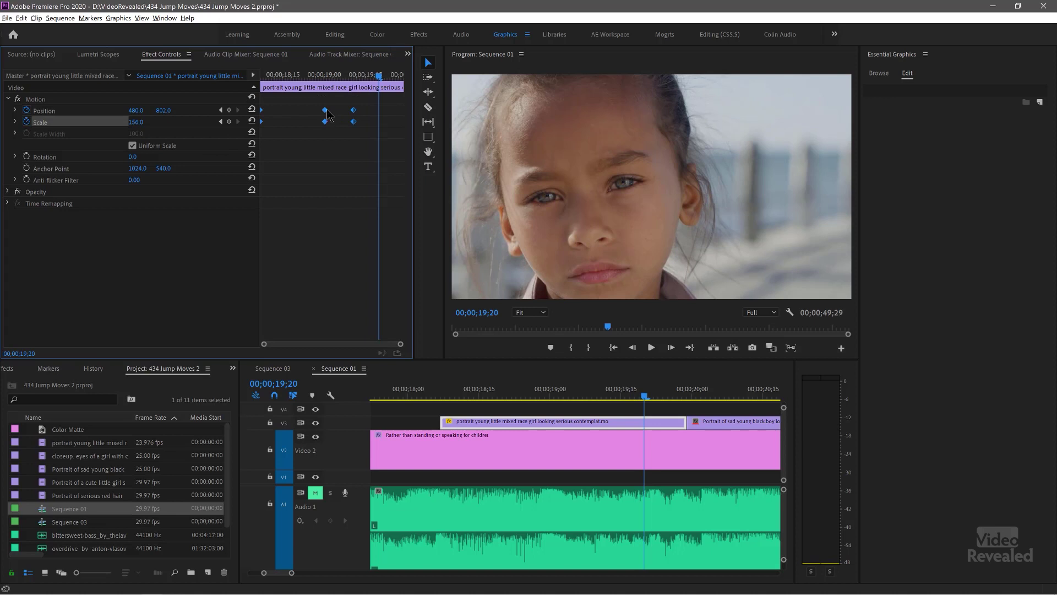
pyautogui.rightClick(326, 110)
pyautogui.moveTo(377, 189)
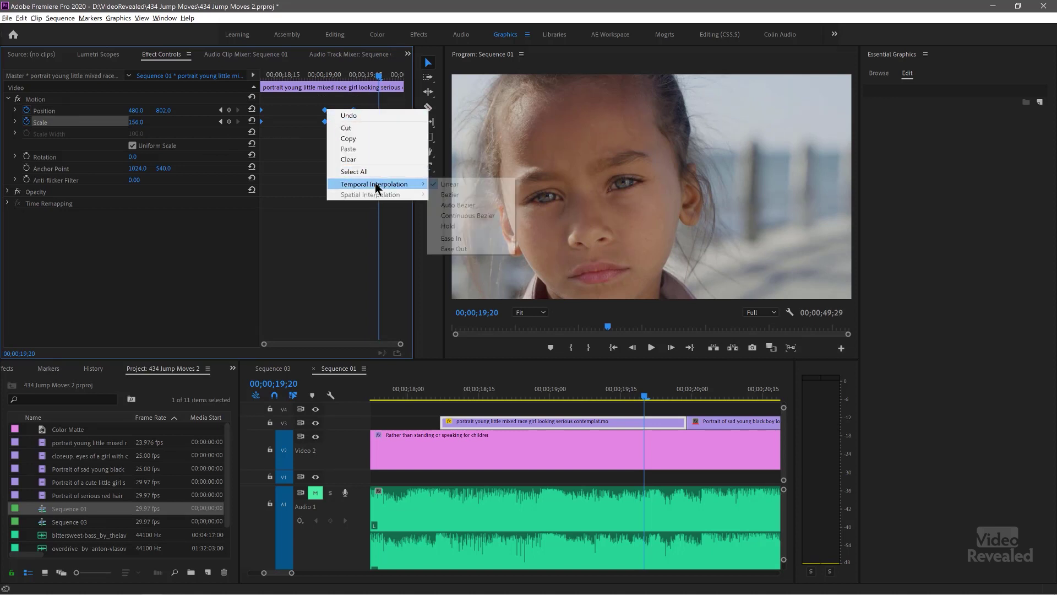
pyautogui.click(464, 226)
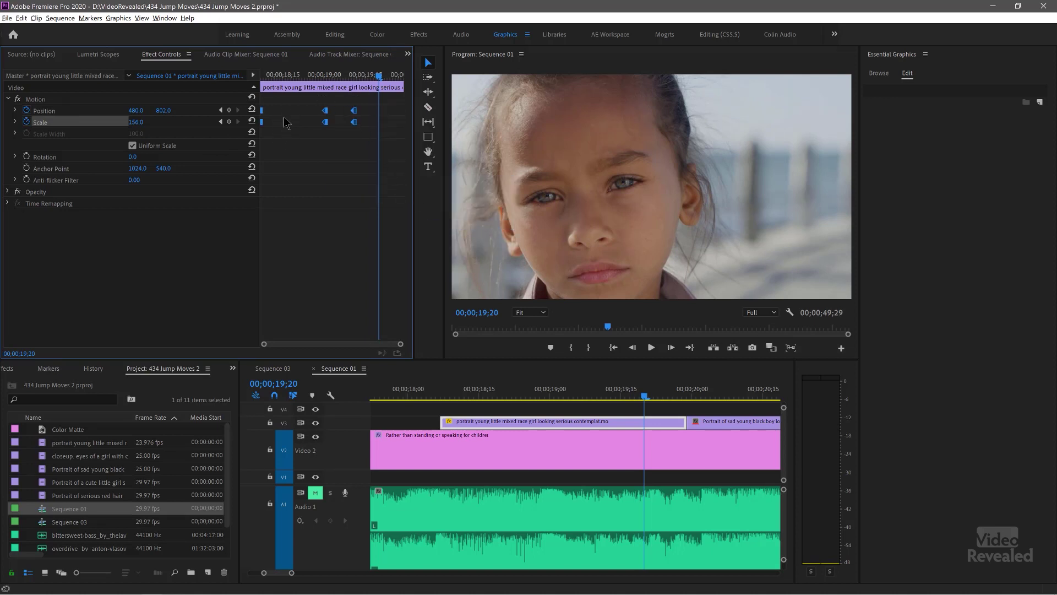
pyautogui.moveTo(295, 79); pyautogui.dragTo(152, 204)
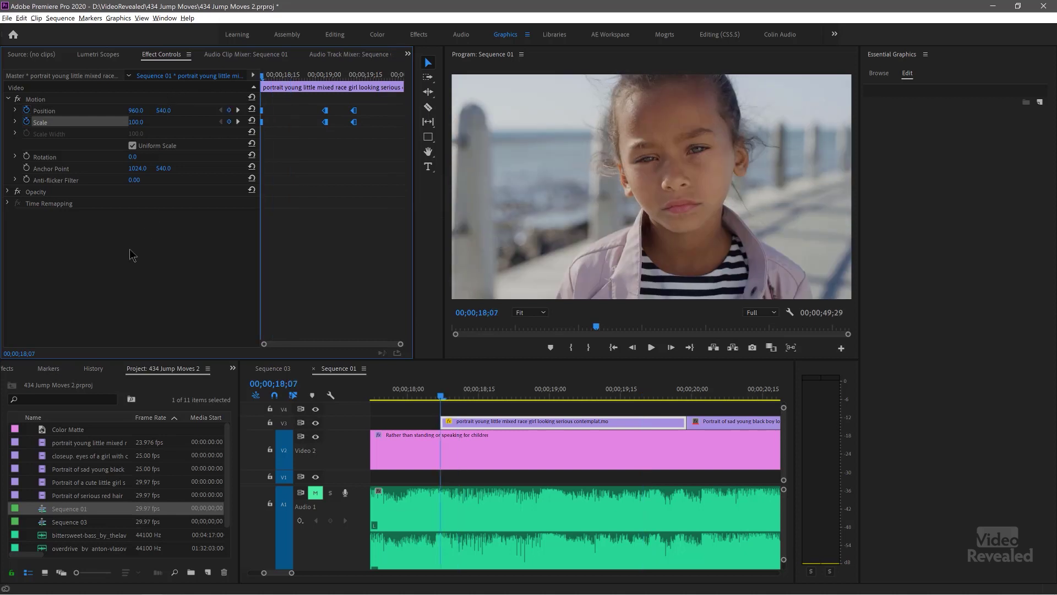
pyautogui.press('space')
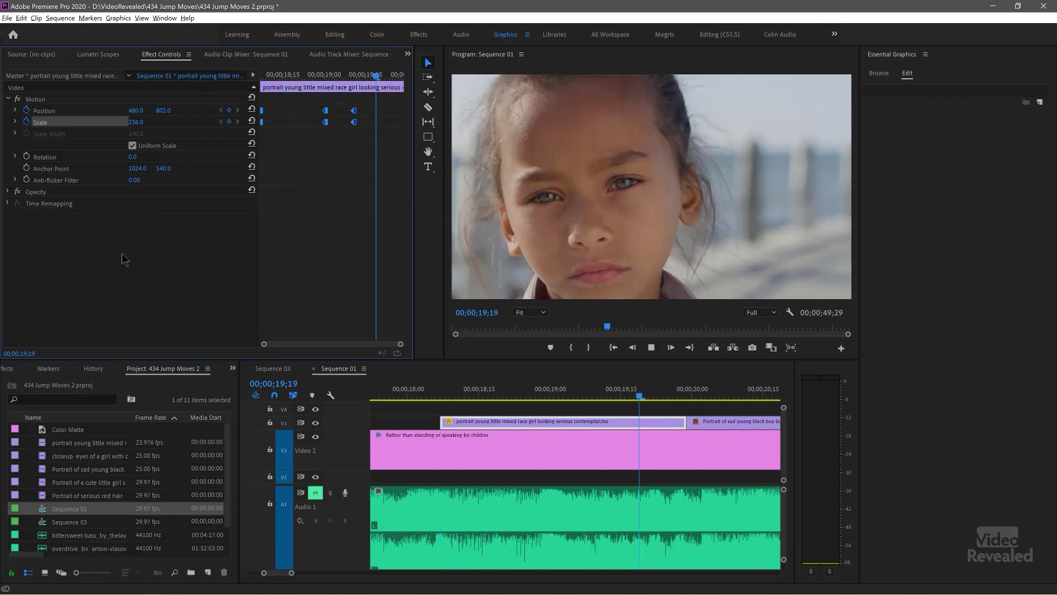
pyautogui.press('space')
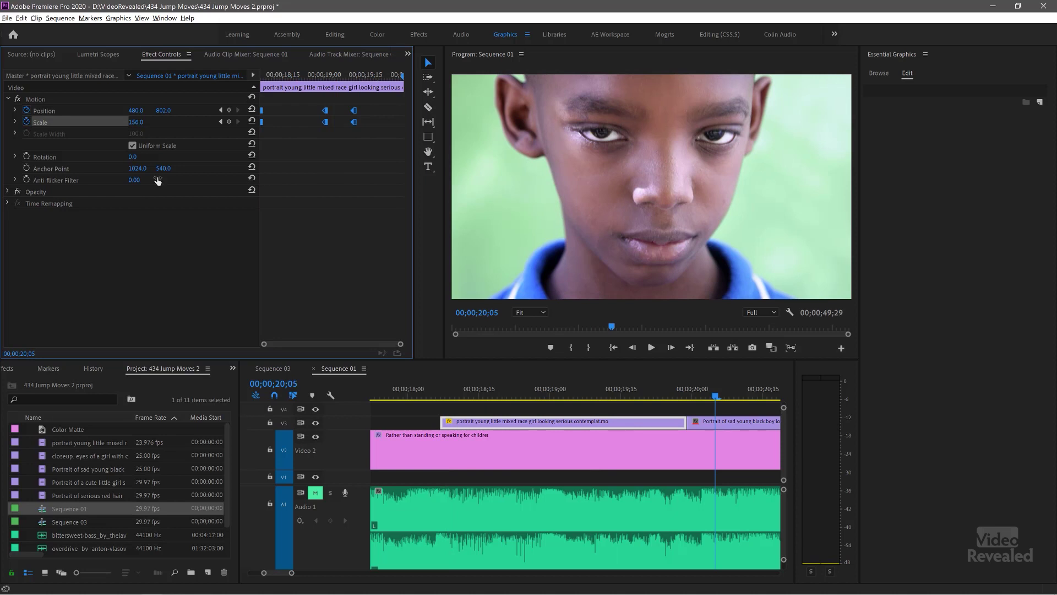
# Step: Start saving the portrait clip's keyframed Motion effect as a preset
pyautogui.click(35, 101)
pyautogui.rightClick(35, 101)
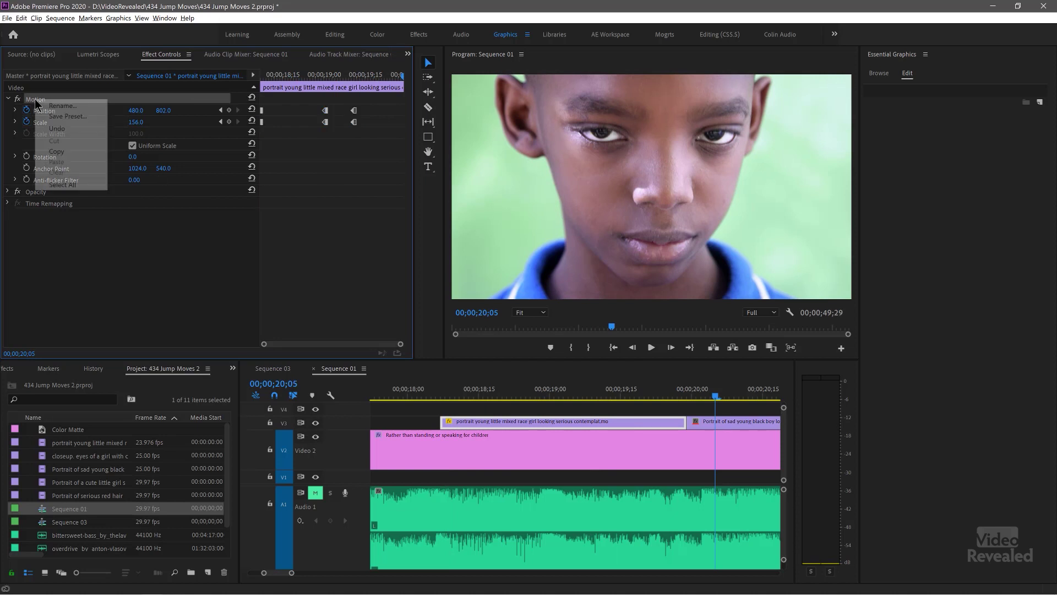
pyautogui.click(75, 118)
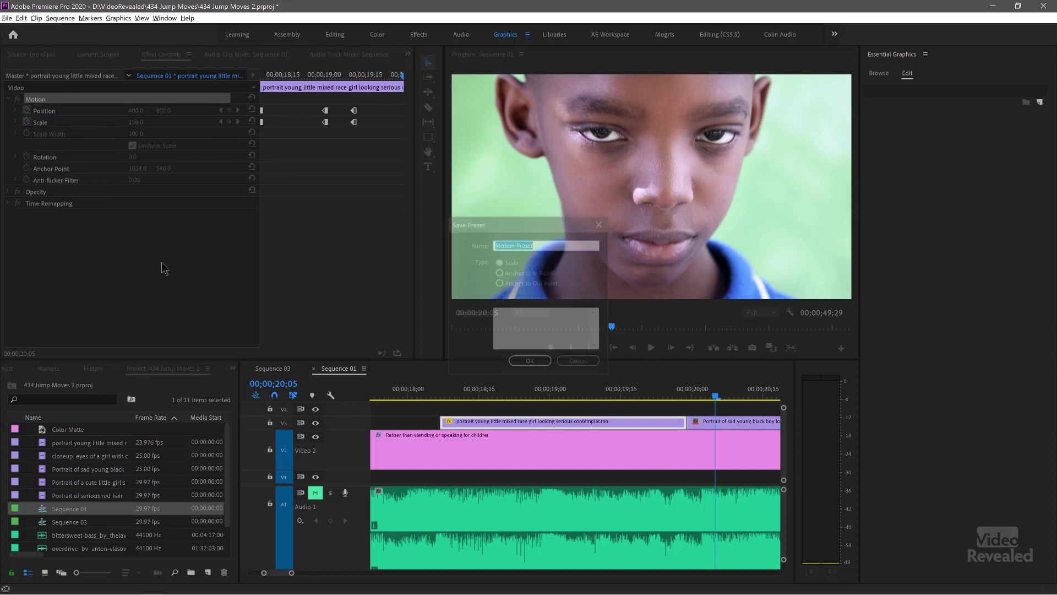